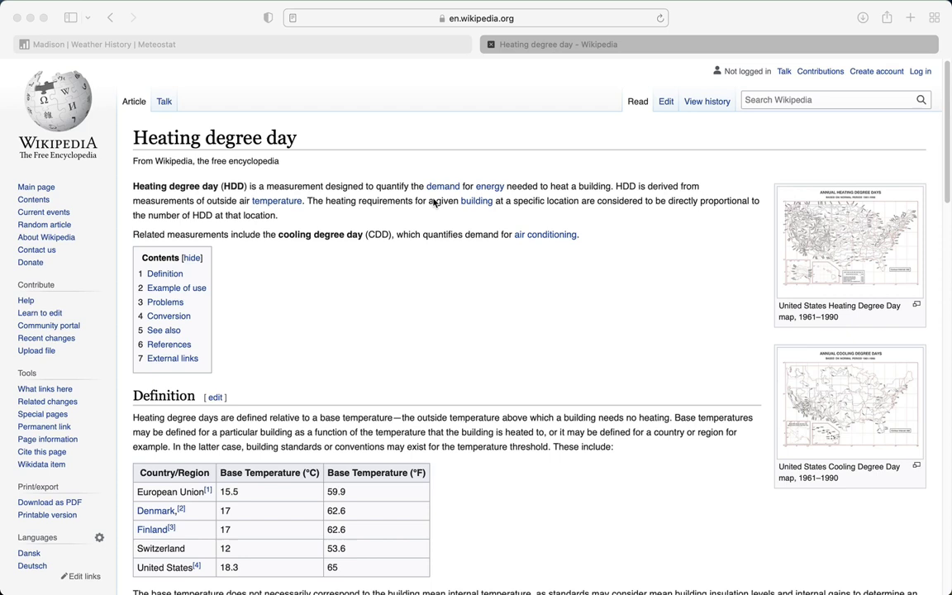
# Step: Search Meteostat's home page for 'buffalo' to list matching places and stations
pyautogui.click(340, 66)
pyautogui.moveTo(242, 44)
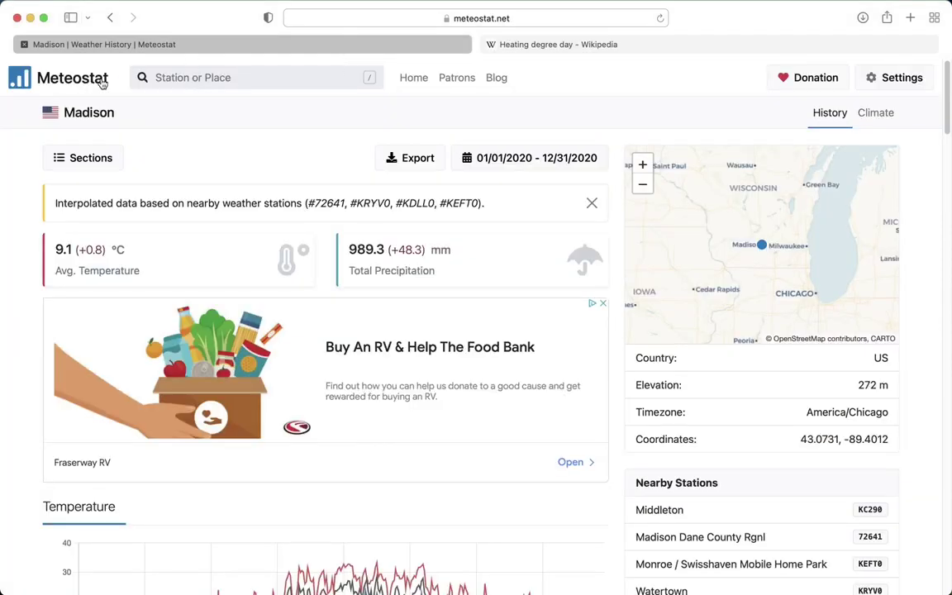
pyautogui.click(87, 77)
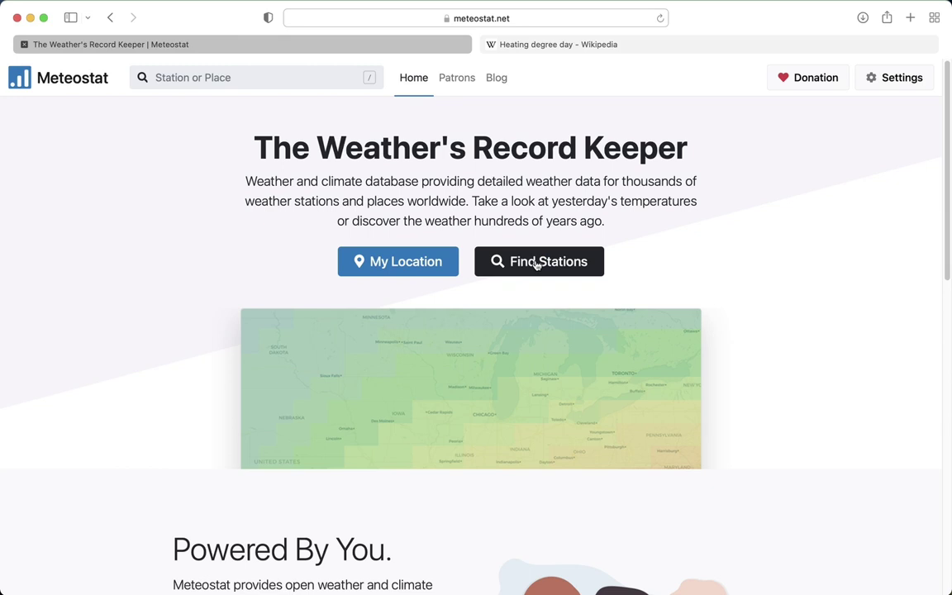
pyautogui.click(595, 262)
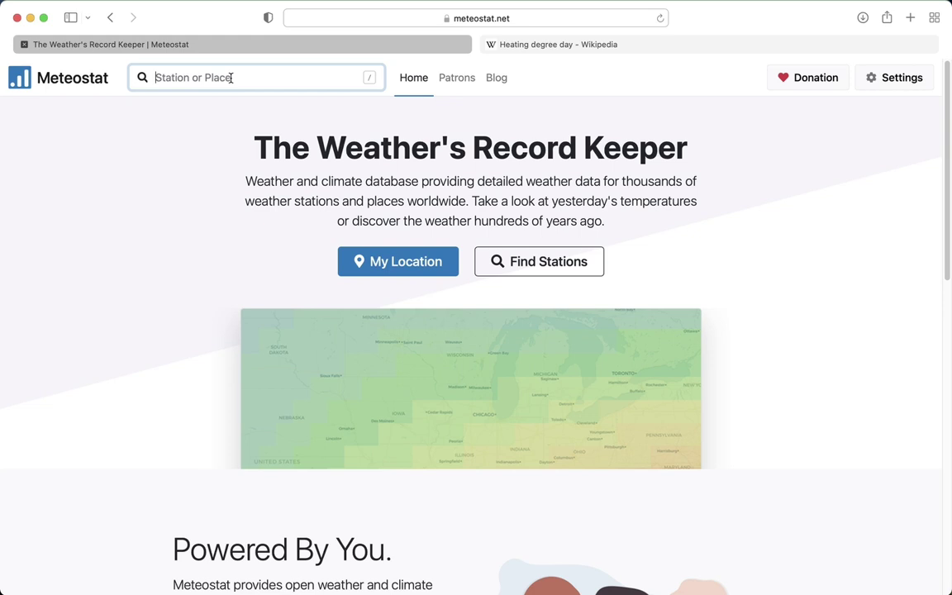
pyautogui.write('b')
pyautogui.write('uffa')
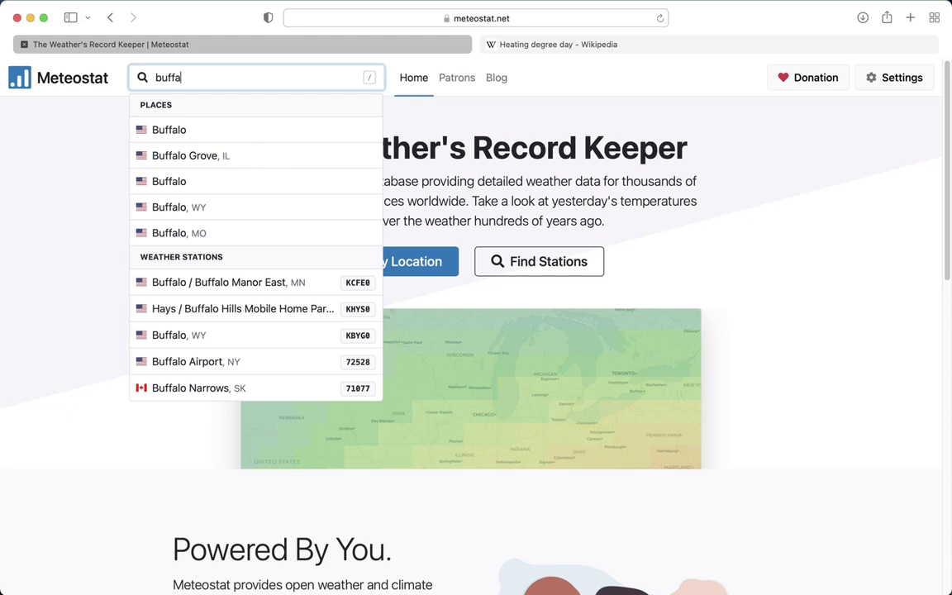
pyautogui.write('lo')
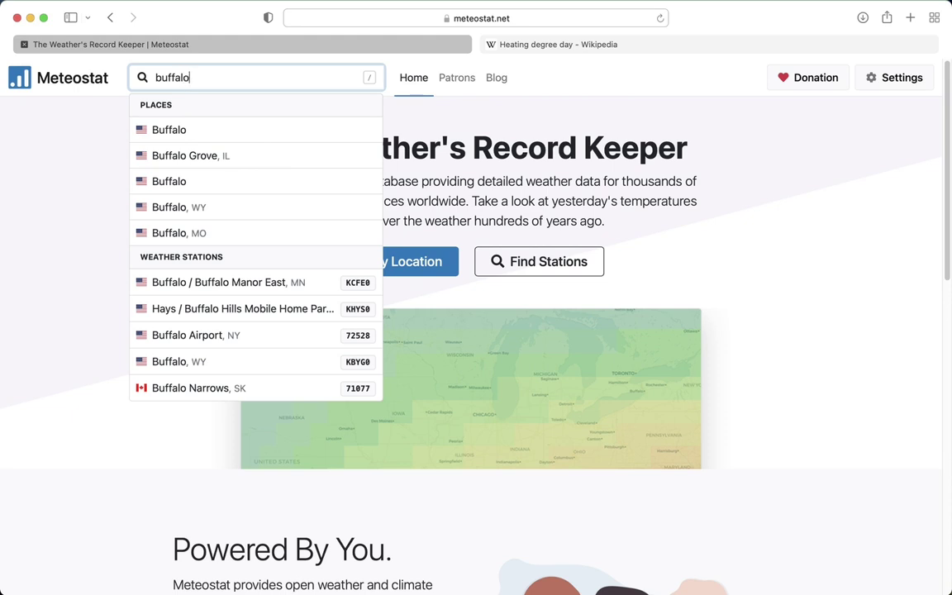
# Step: Open the Buffalo Airport, NY weather history and set the date range to 2020
pyautogui.click(205, 339)
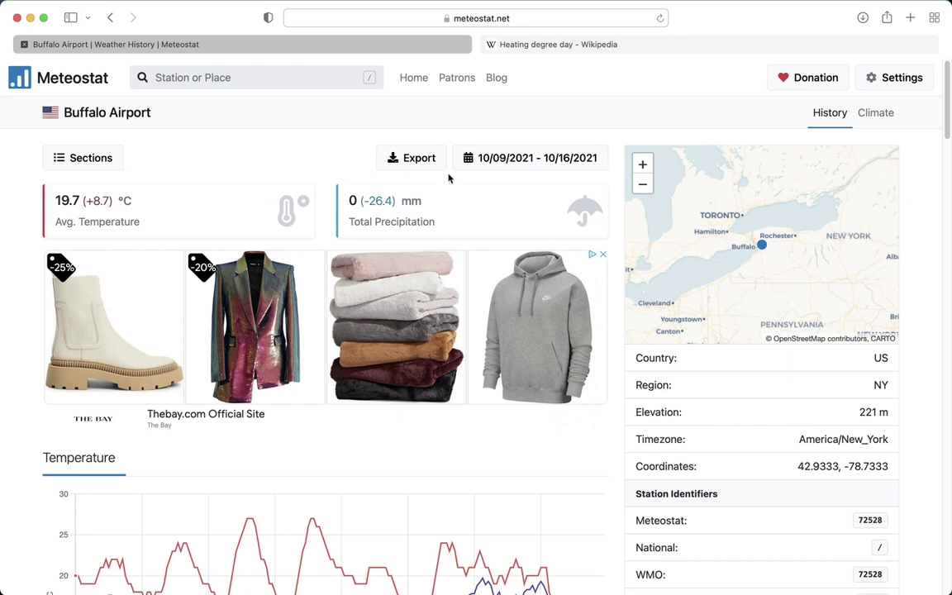
pyautogui.click(535, 159)
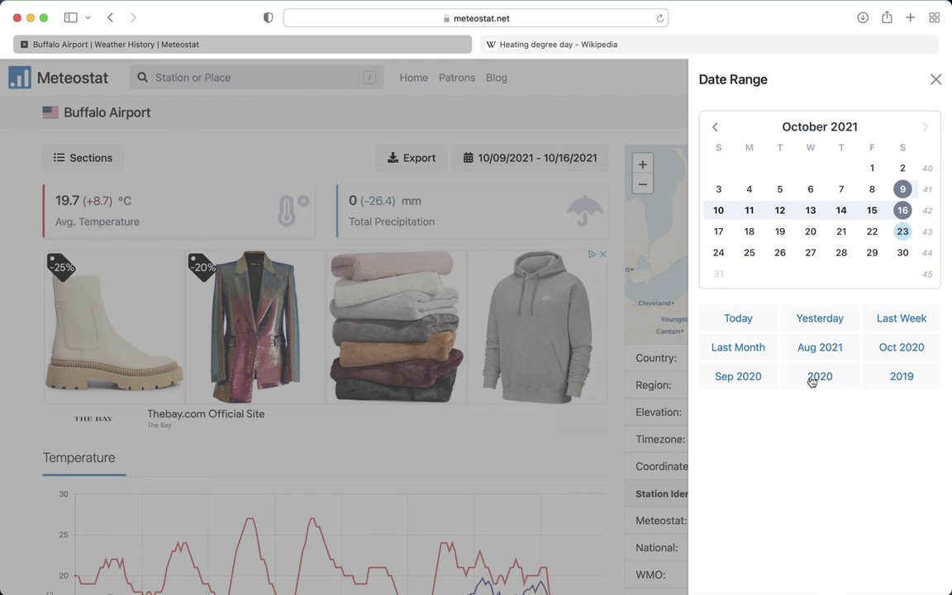
pyautogui.click(819, 377)
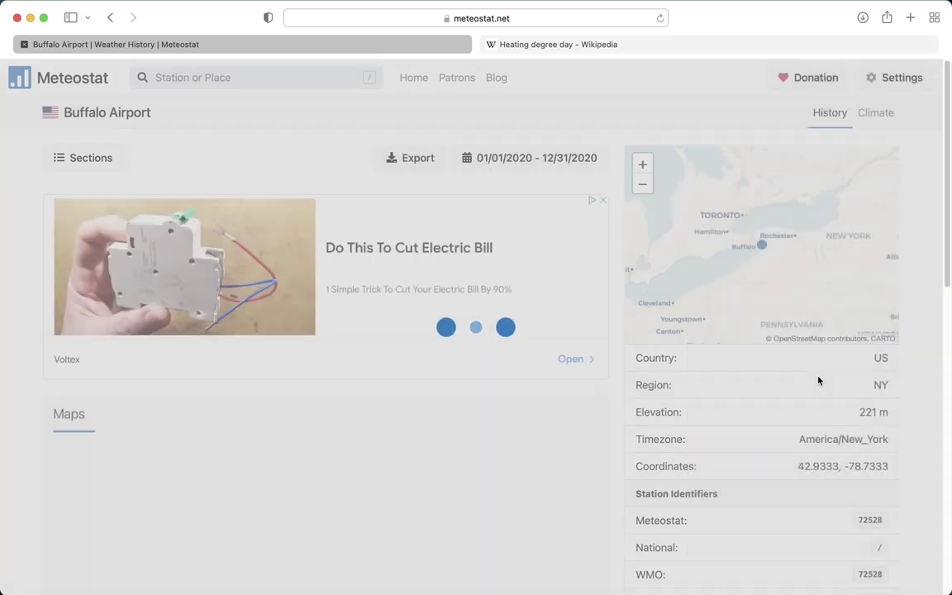
pyautogui.scroll(-5, 529, 414)
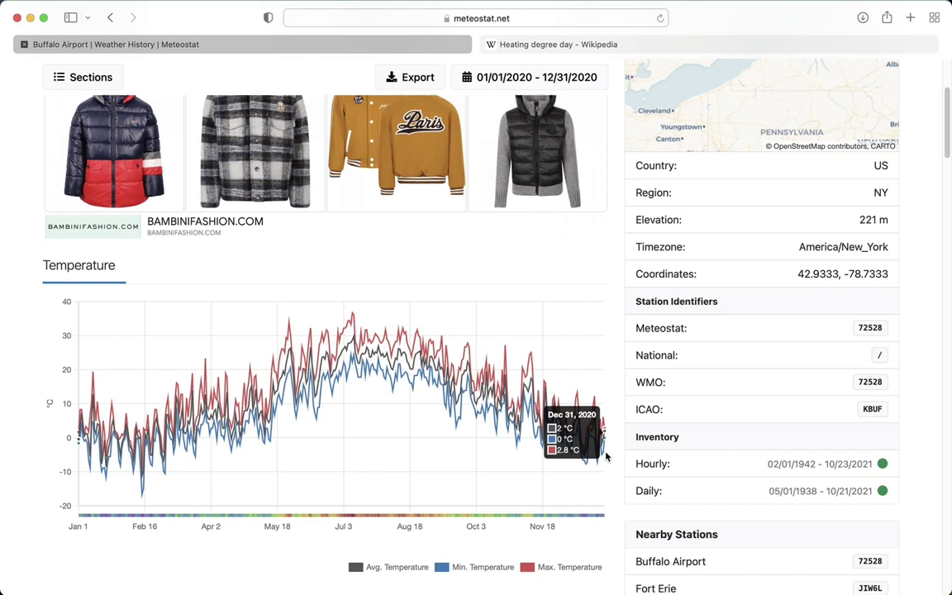
pyautogui.scroll(1, 605, 455)
pyautogui.scroll(5, 605, 456)
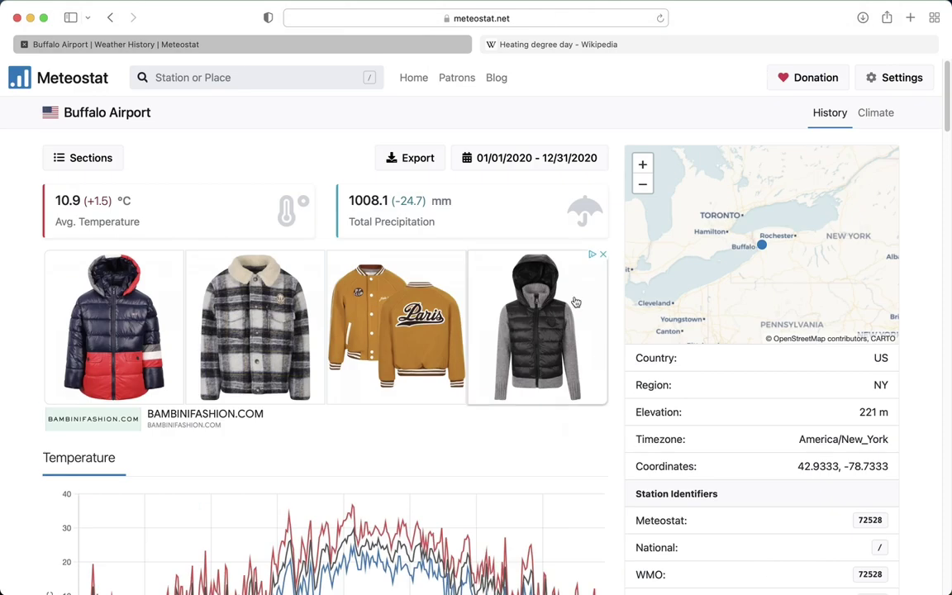
# Step: Export the 2020 Buffalo Airport data as an Excel file
pyautogui.click(409, 157)
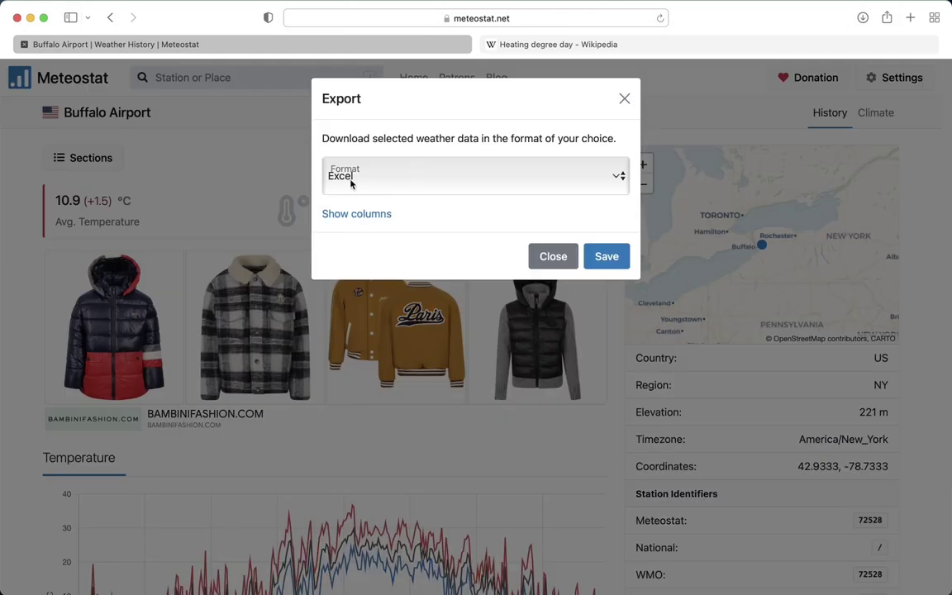
pyautogui.click(609, 259)
pyautogui.click(626, 100)
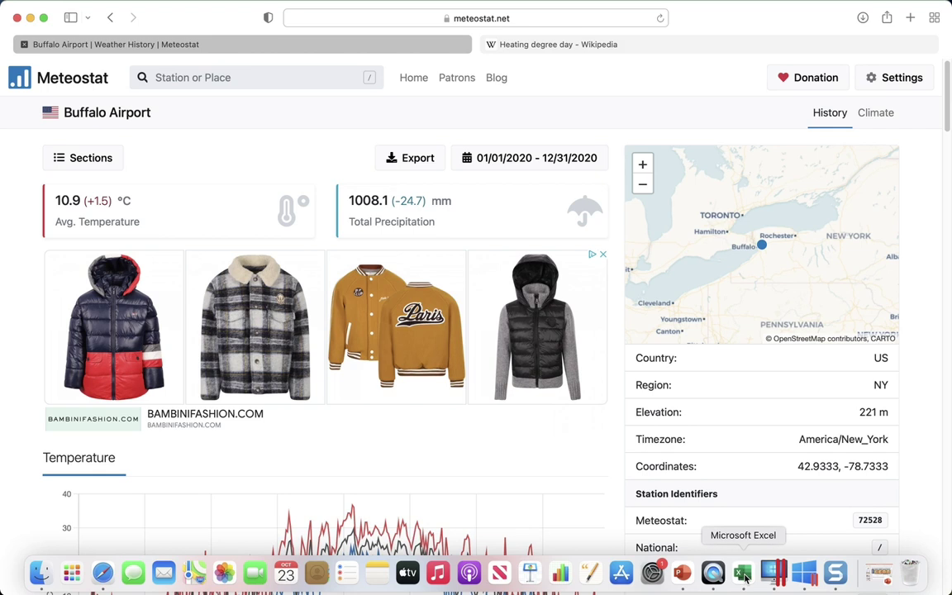
# Step: Show the Whitehorse CDD sheet of the CDDaily Example workbook in Excel
pyautogui.click(742, 577)
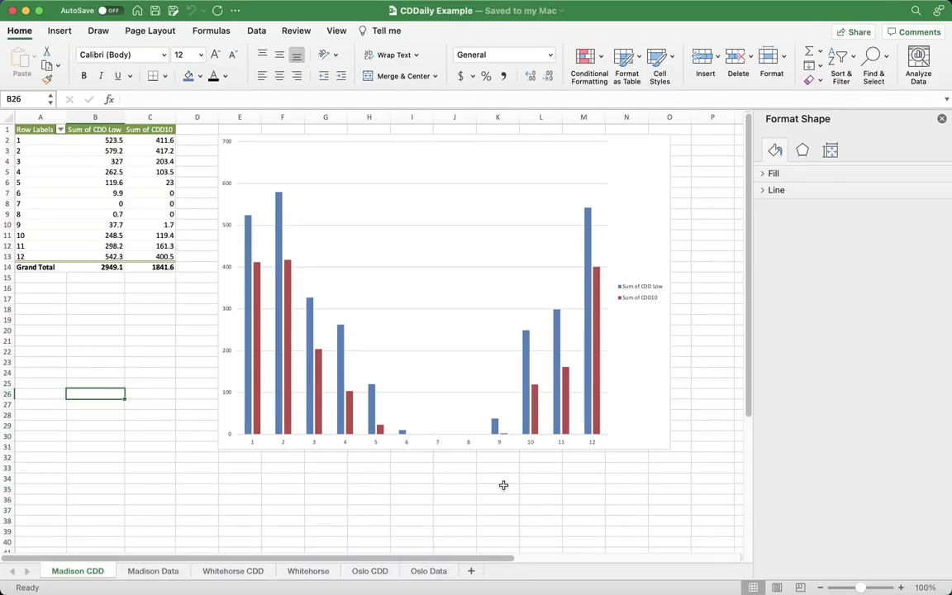
pyautogui.click(224, 572)
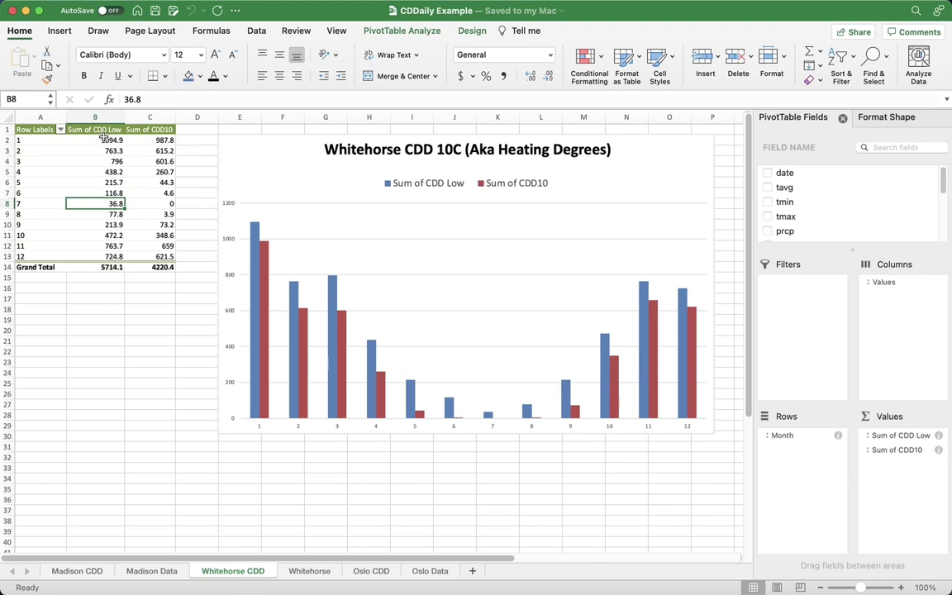
# Step: View the Madison CDD sheet, then the Oslo CDD pivot table and chart
pyautogui.click(78, 571)
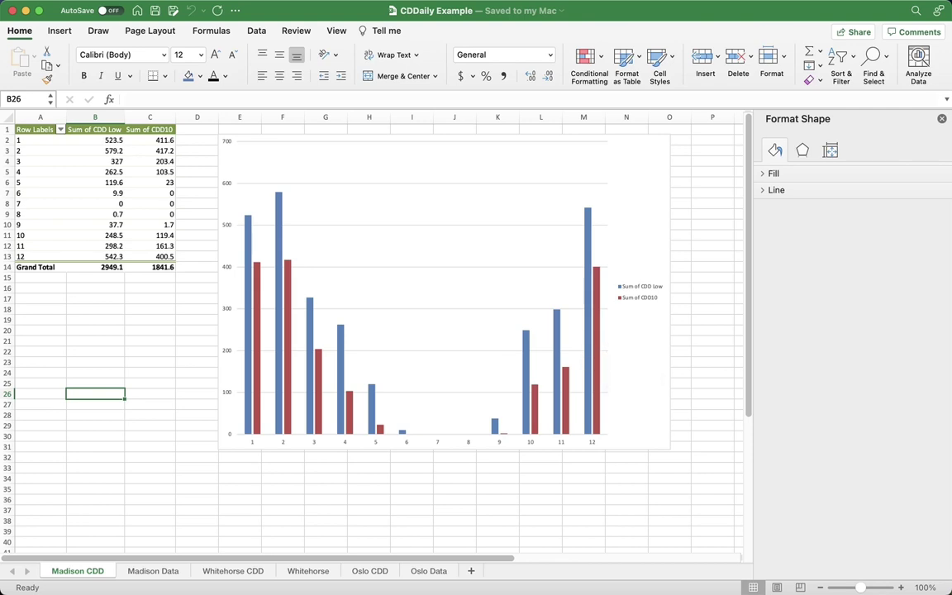
pyautogui.click(369, 572)
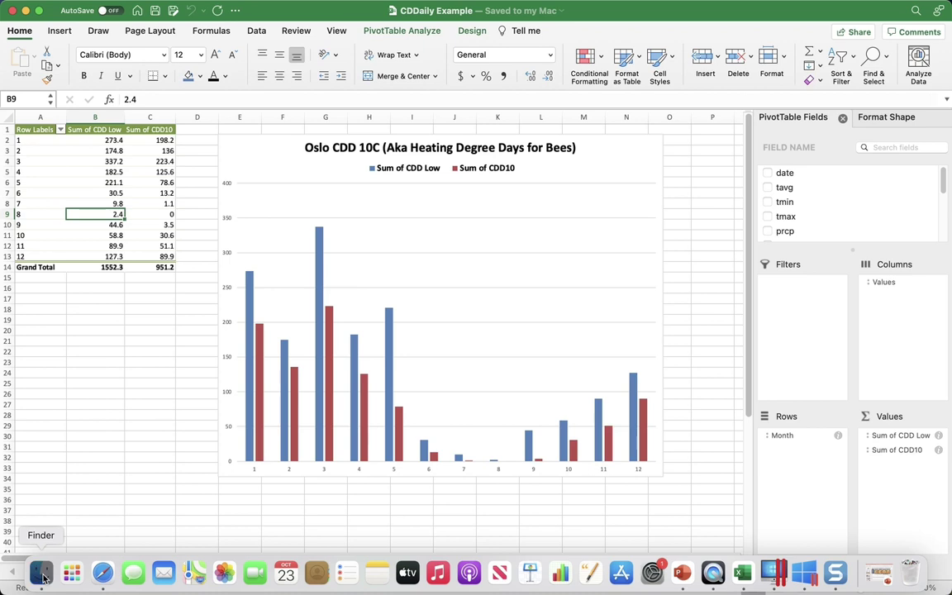
# Step: Open export-4.xlsx from the Downloads folder in Excel
pyautogui.click(40, 572)
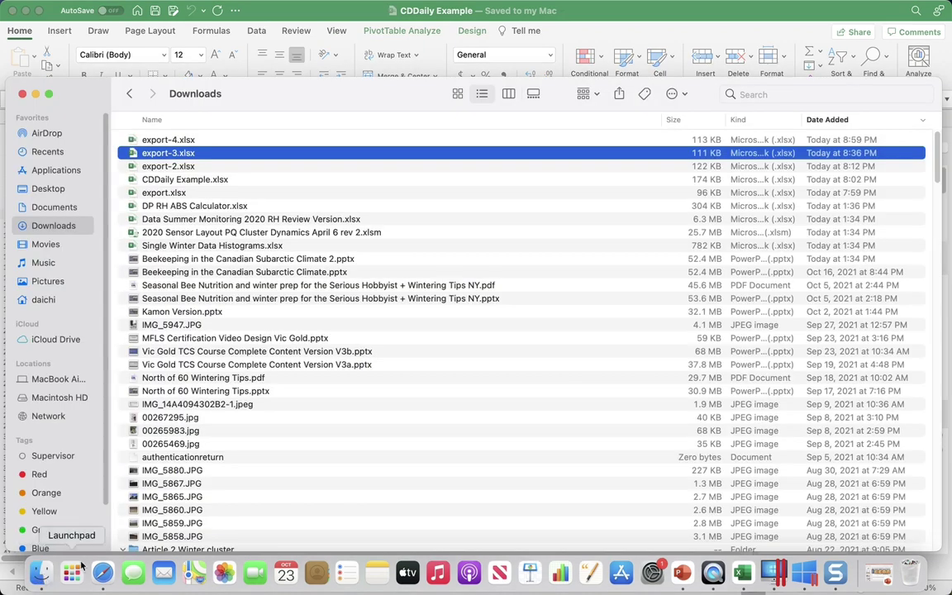
pyautogui.click(151, 138)
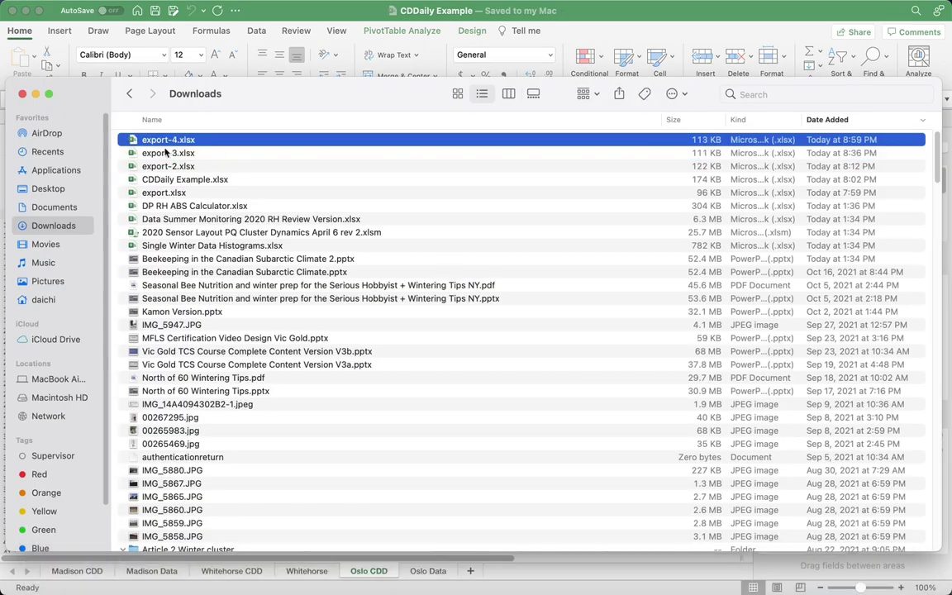
pyautogui.doubleClick(164, 142)
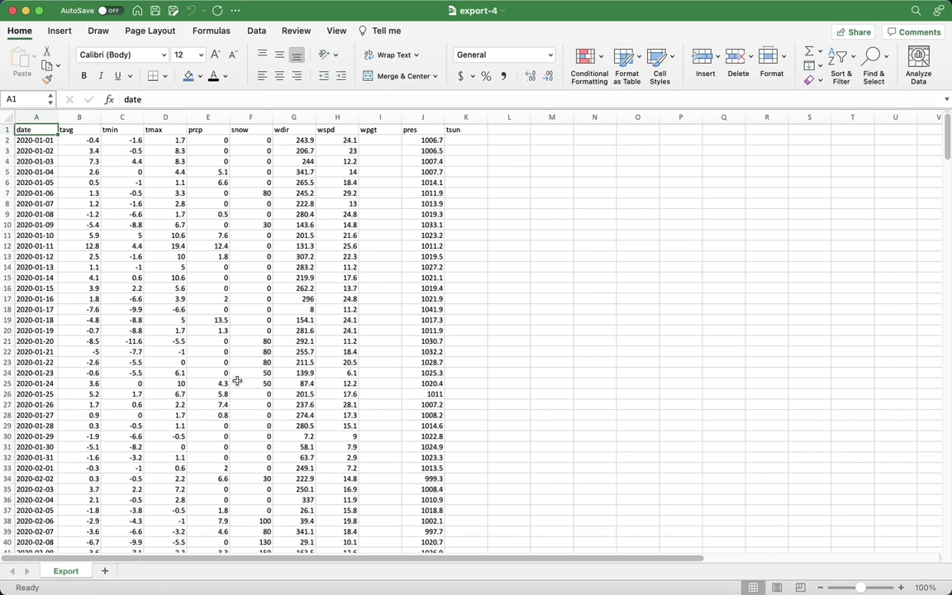
# Step: Copy the Export sheet to the end of CDDaily Example.xlsx using Move or Copy
pyautogui.rightClick(67, 574)
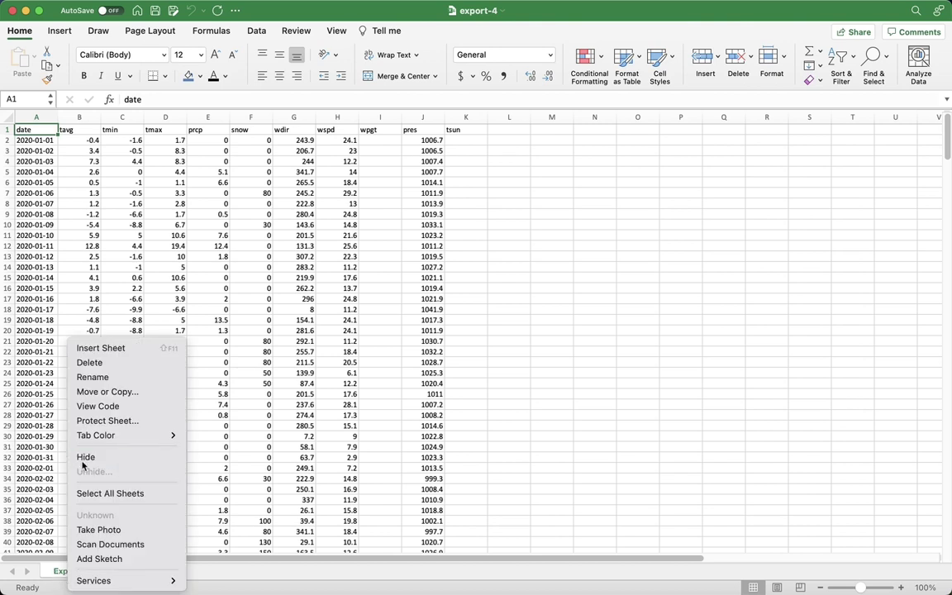
pyautogui.click(126, 392)
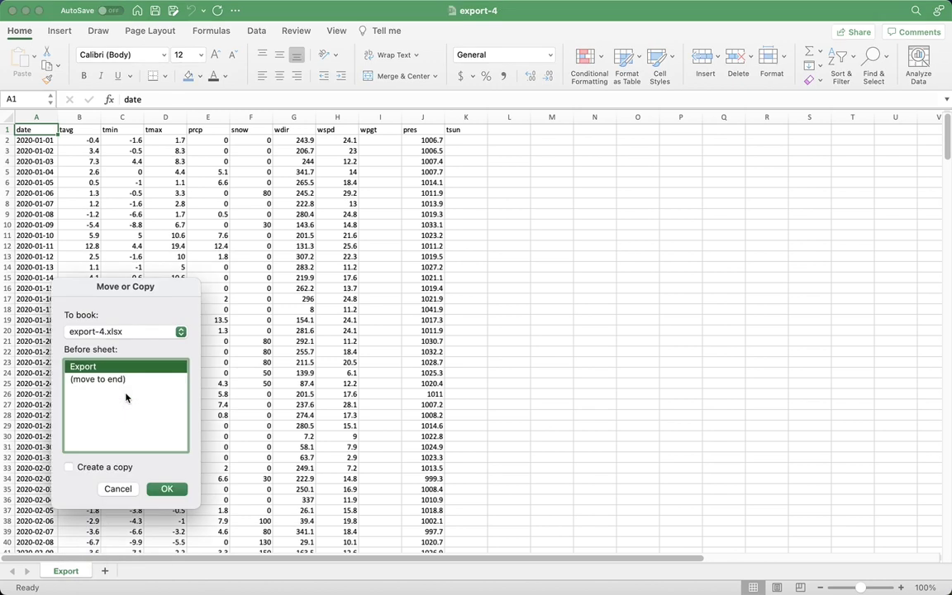
pyautogui.click(129, 332)
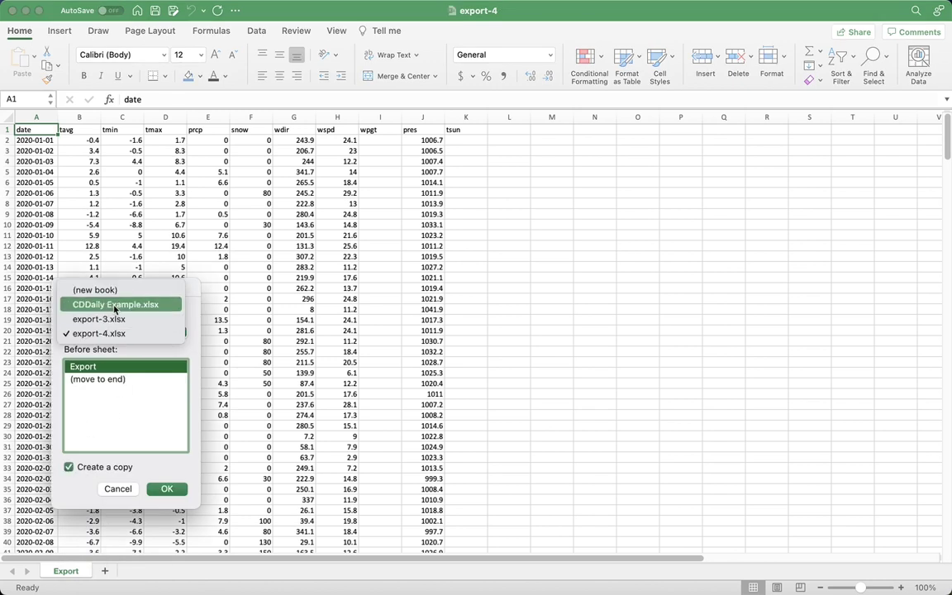
pyautogui.click(117, 305)
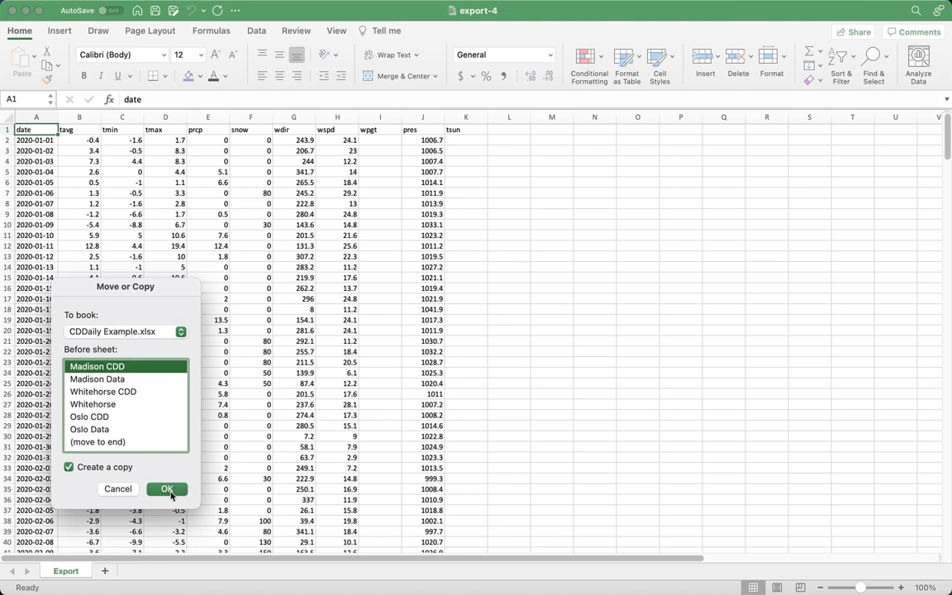
pyautogui.click(95, 444)
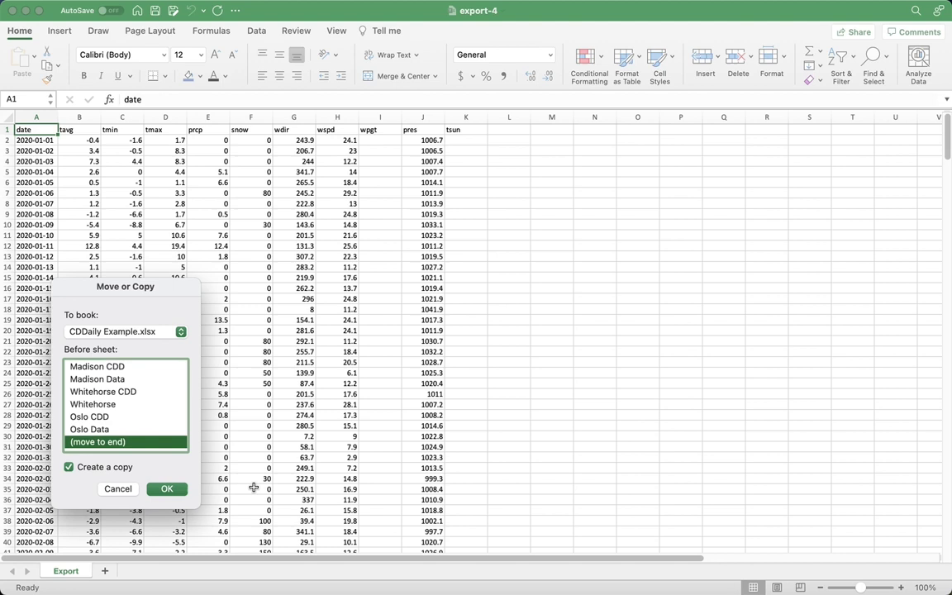
pyautogui.click(167, 489)
# Step: Rename the copied Export sheet to 'Buffalo Data'
pyautogui.click(167, 489)
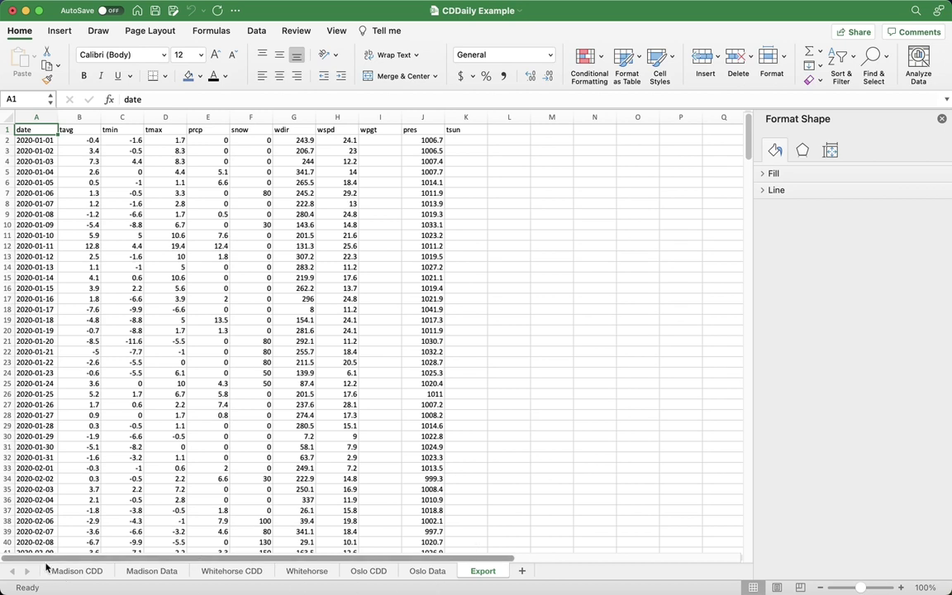
pyautogui.rightClick(475, 573)
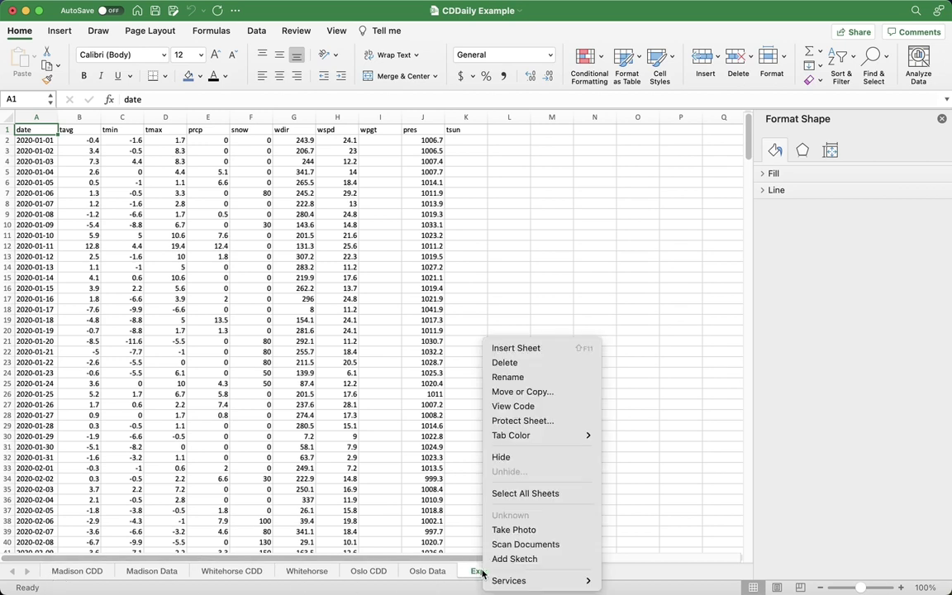
pyautogui.click(508, 378)
pyautogui.write('Buffalo')
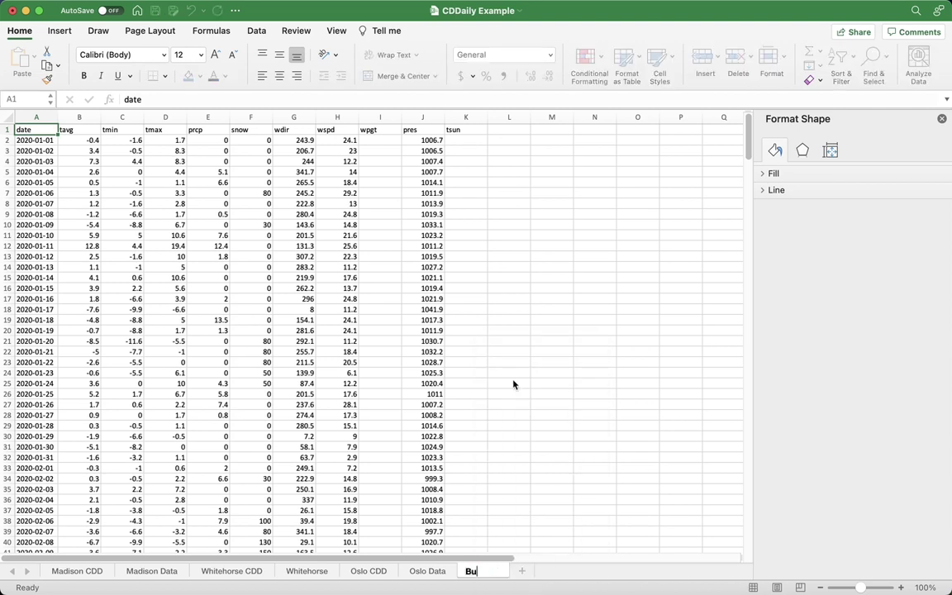
pyautogui.write(' D')
pyautogui.write('ata')
pyautogui.click(512, 382)
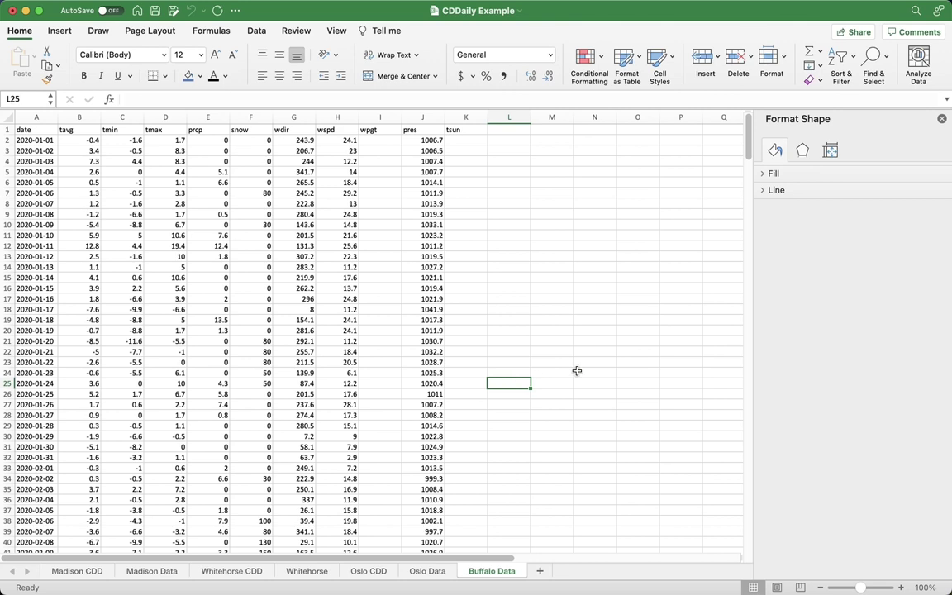
# Step: Format the daily weather data as a table with headers
pyautogui.click(169, 341)
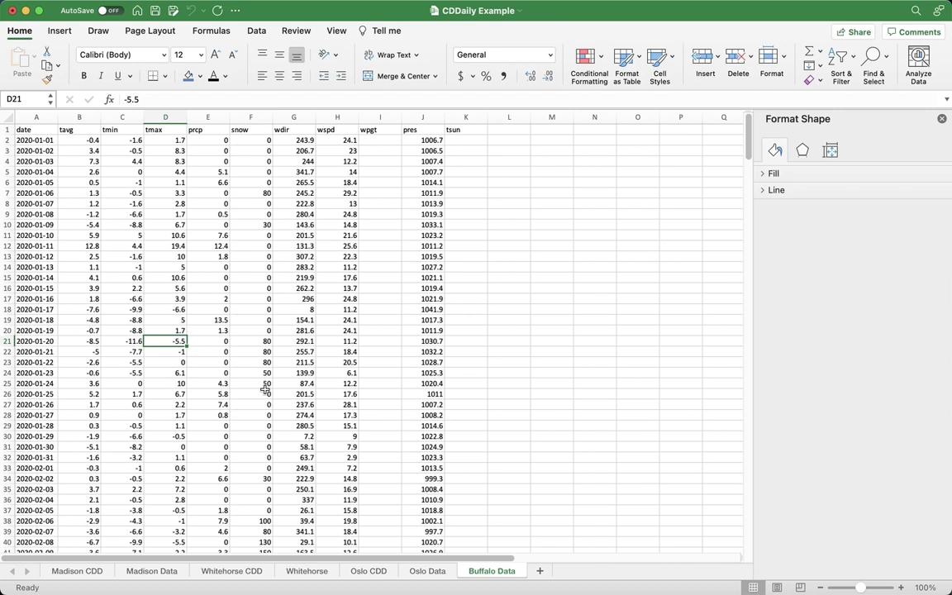
pyautogui.hotkey('ctrl', 't')
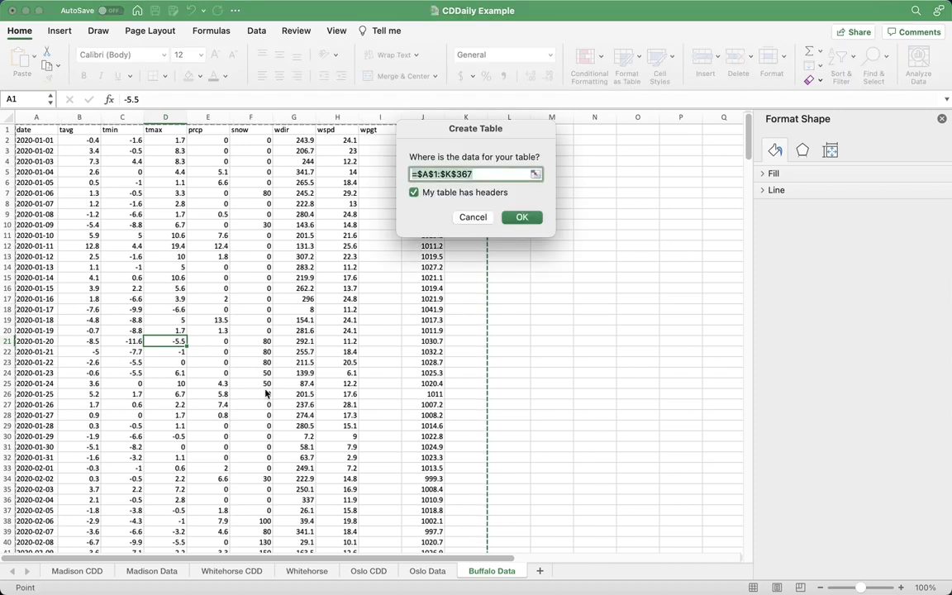
pyautogui.press('Return')
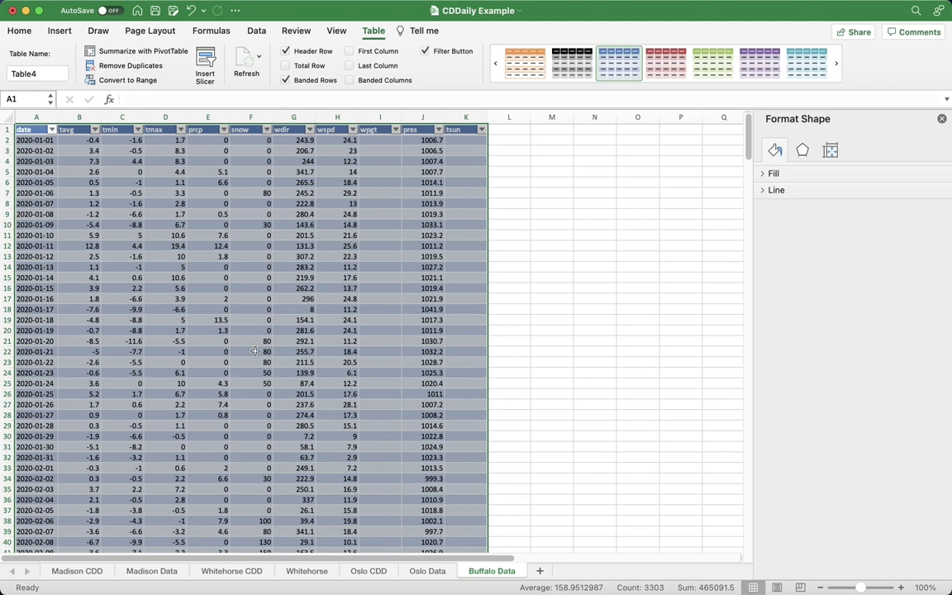
pyautogui.click(549, 360)
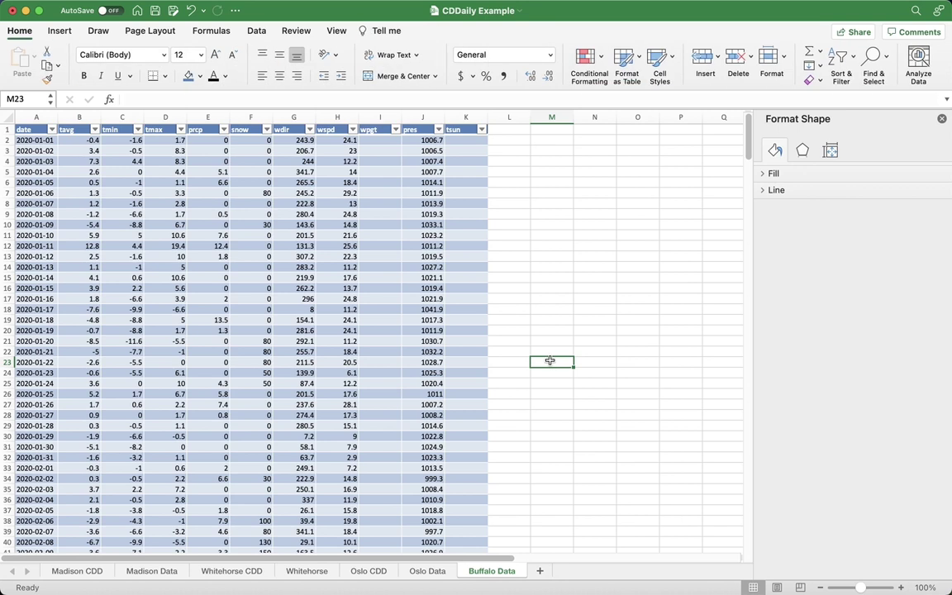
# Step: Copy Whitehorse's L1:N2 range holding the CDD10, CDD Low and Month headers and formulas
pyautogui.click(307, 571)
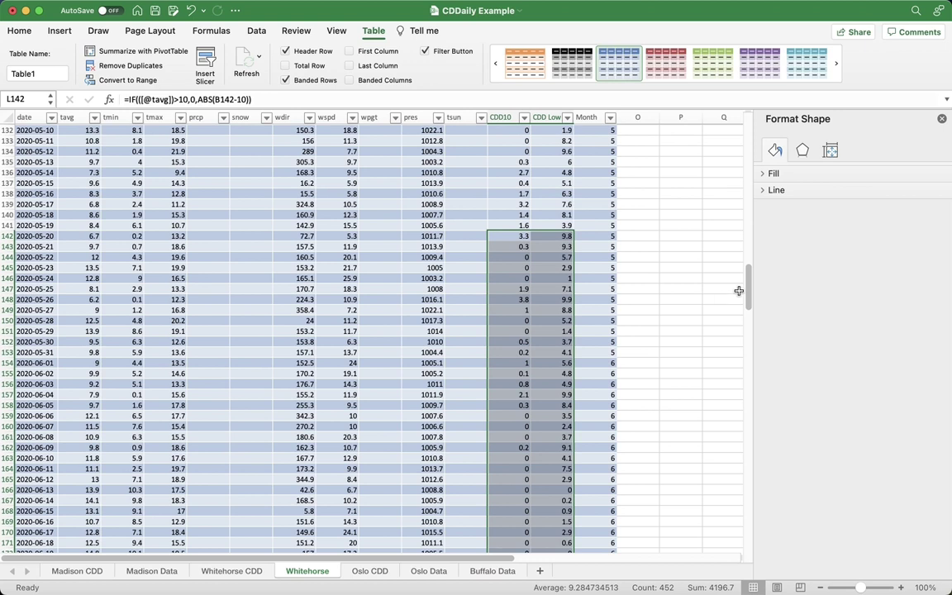
pyautogui.moveTo(747, 289); pyautogui.dragTo(764, 120)
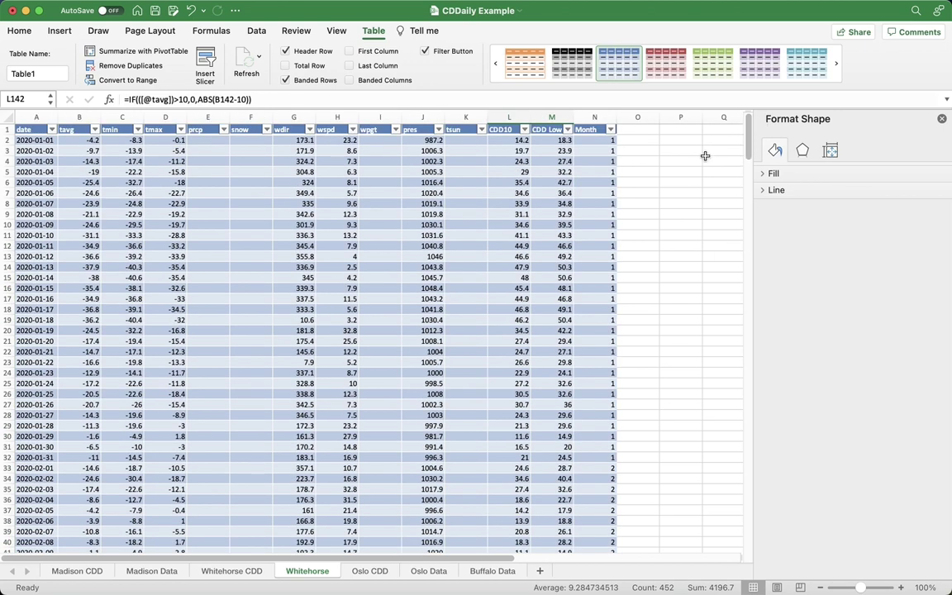
pyautogui.click(680, 160)
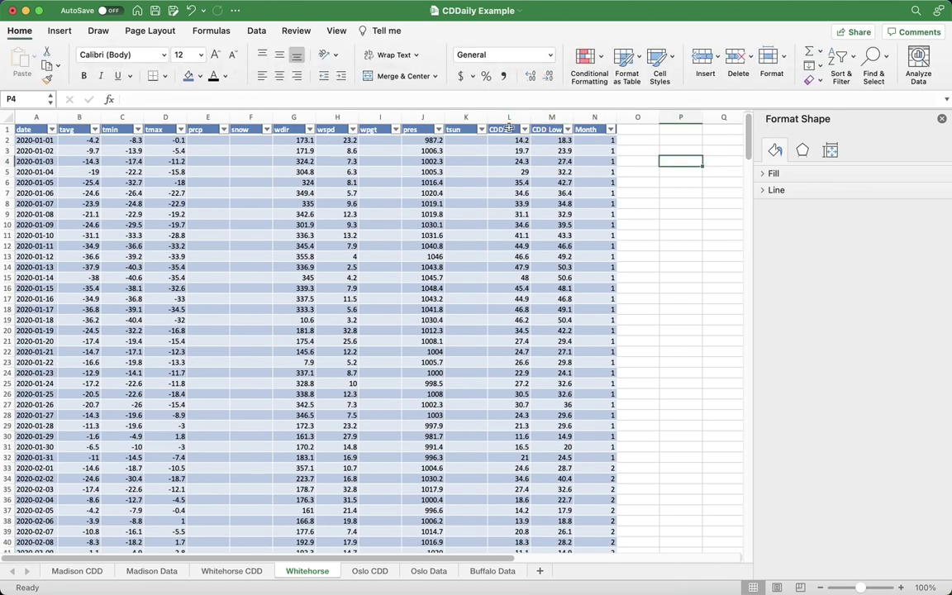
pyautogui.moveTo(511, 129); pyautogui.dragTo(606, 140)
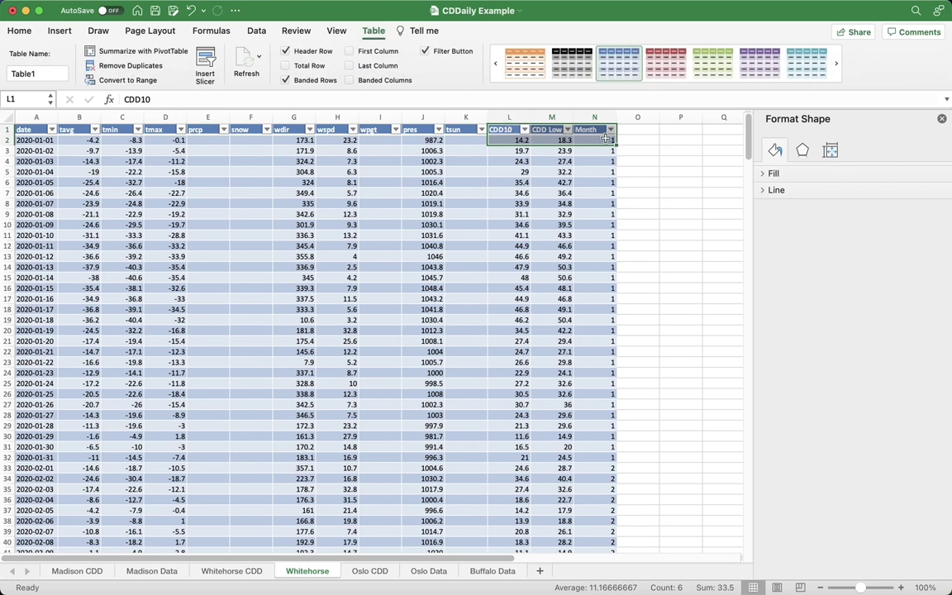
pyautogui.press('super+c')
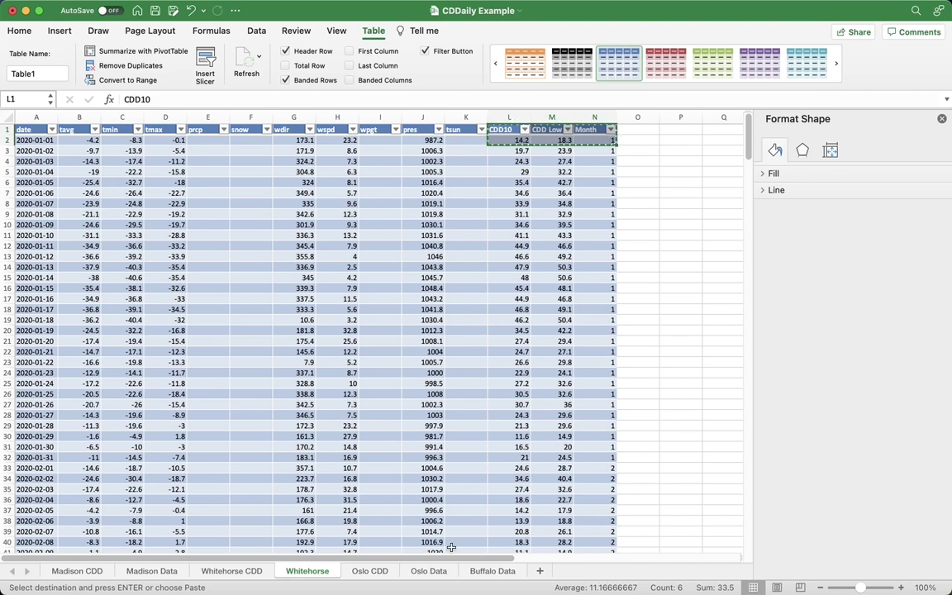
# Step: Paste the three CDD columns into cell L1 of the Buffalo Data table
pyautogui.click(475, 572)
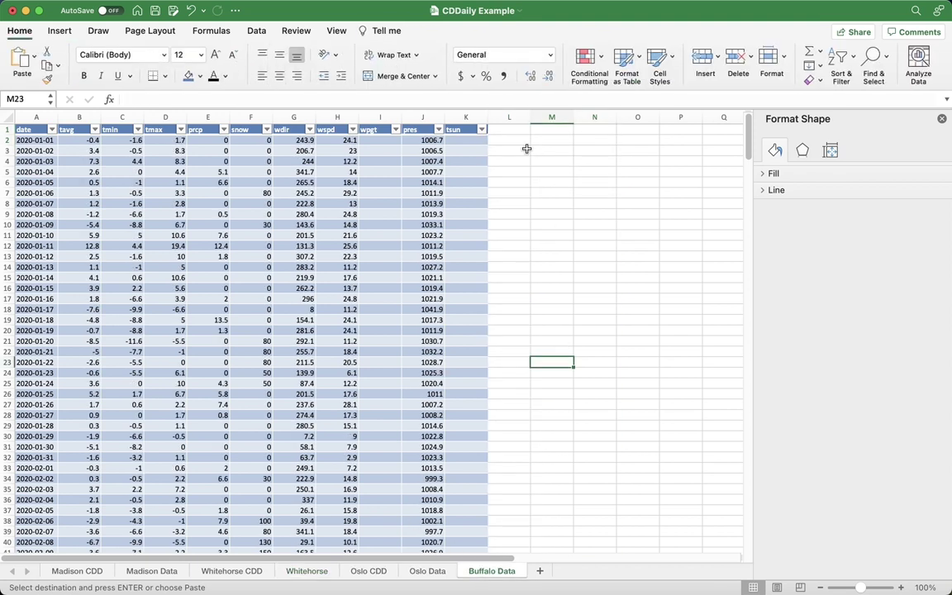
pyautogui.click(509, 130)
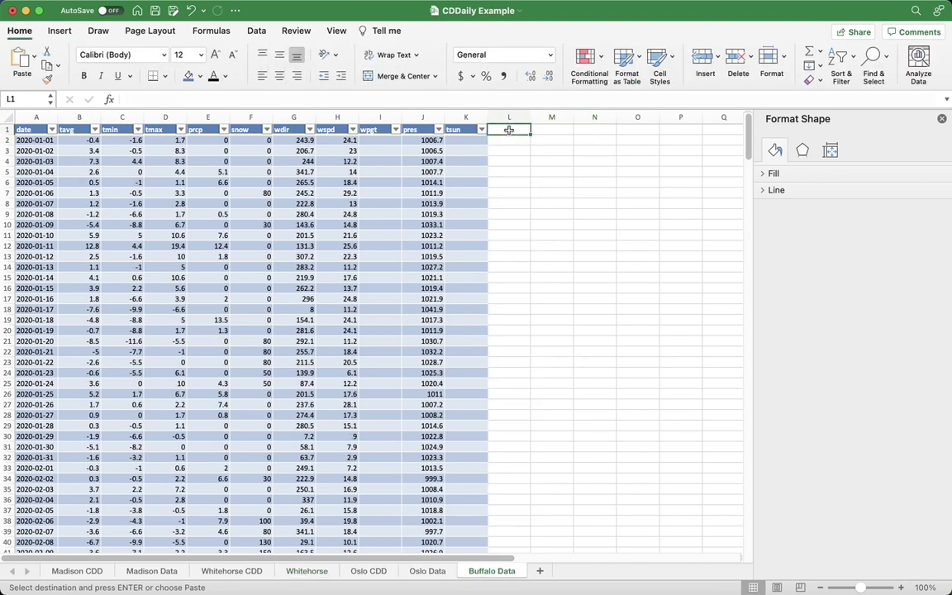
pyautogui.press('super+v')
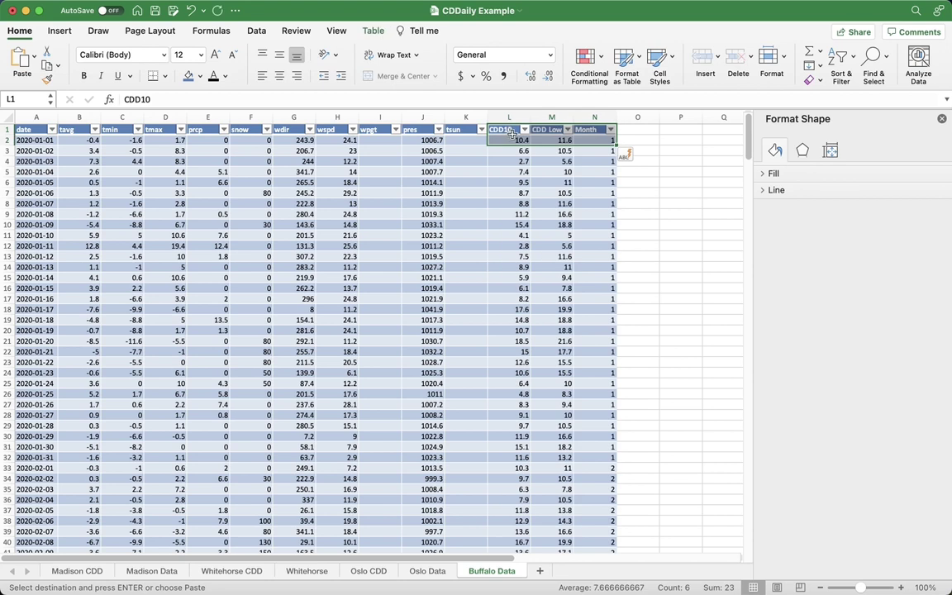
pyautogui.click(637, 182)
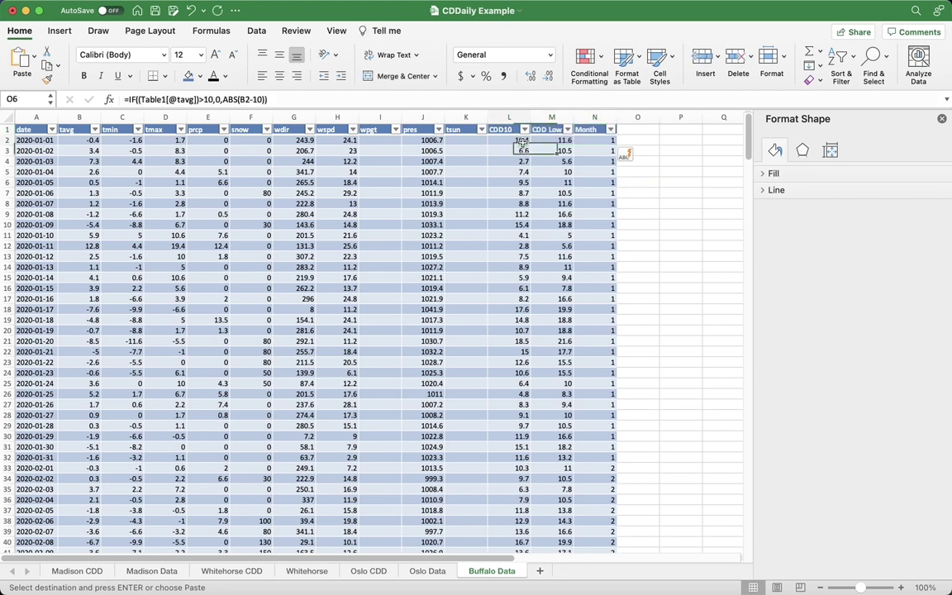
pyautogui.click(522, 142)
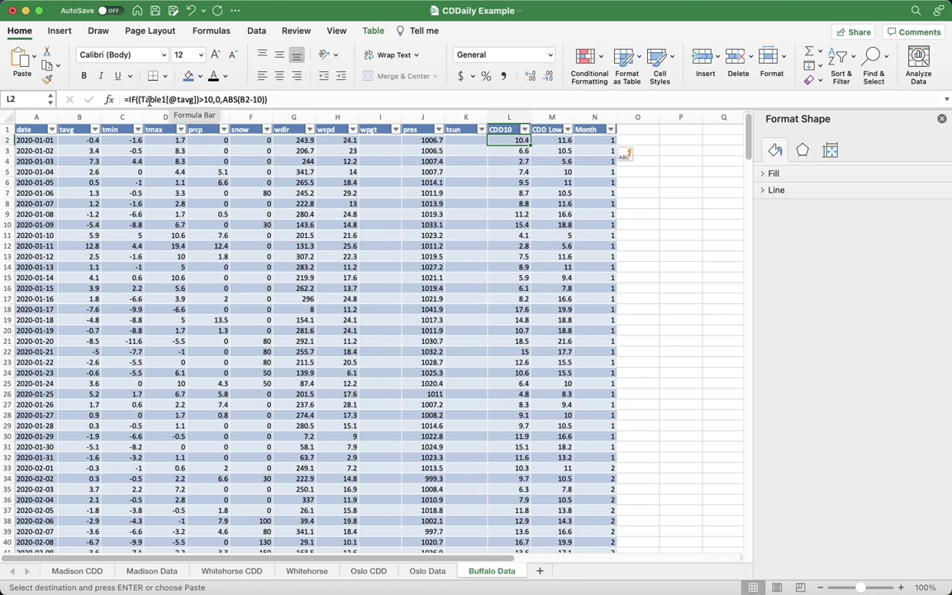
pyautogui.click(142, 99)
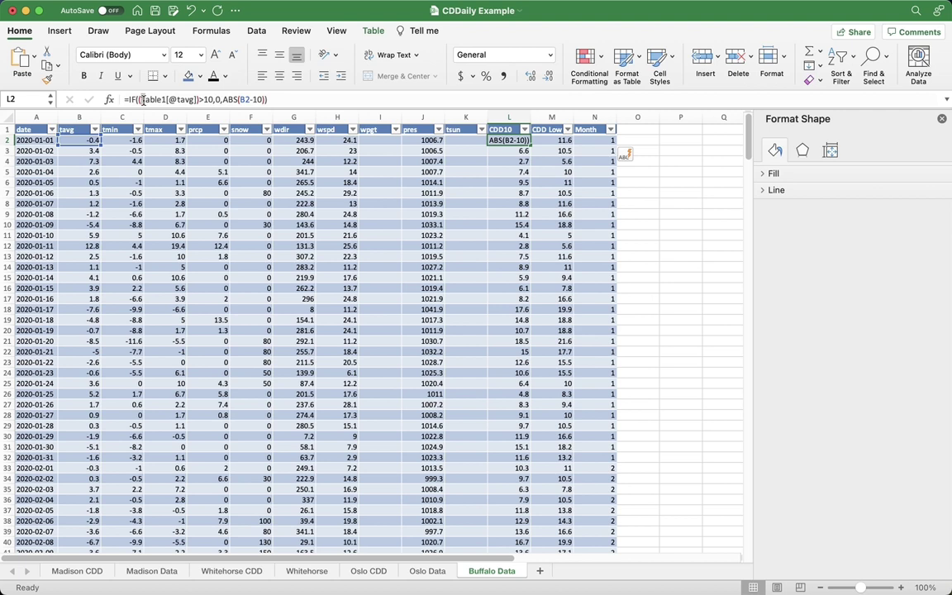
pyautogui.moveTo(146, 99); pyautogui.dragTo(156, 100)
pyautogui.press('BackSpace')
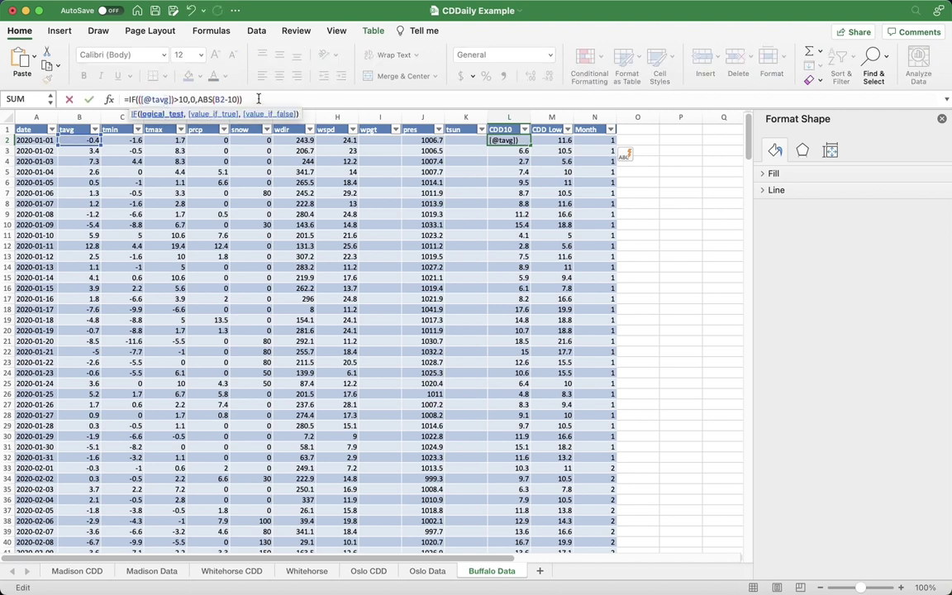
pyautogui.write('(')
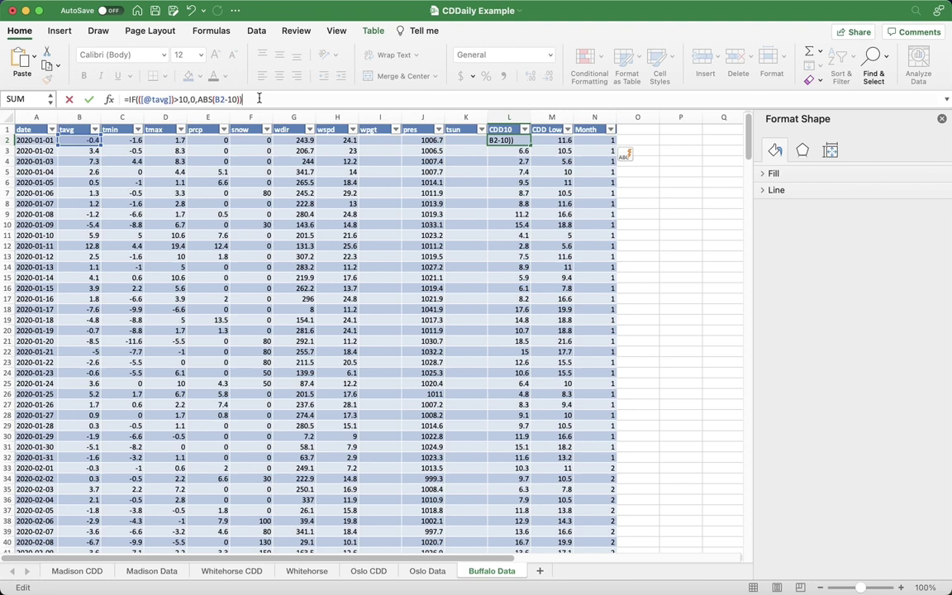
pyautogui.press('Return')
pyautogui.click(523, 141)
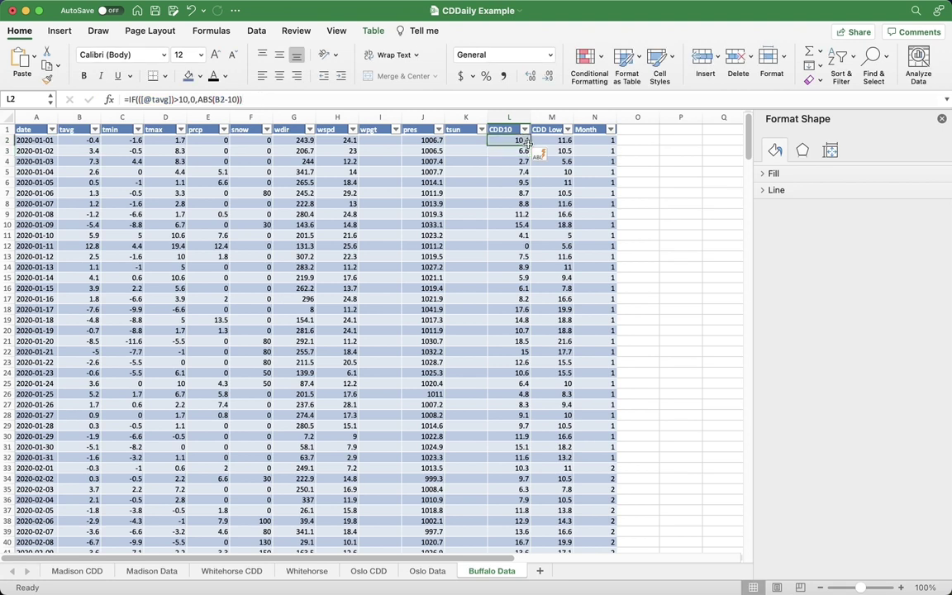
pyautogui.hotkey('ctrl', 'shift', 'Down')
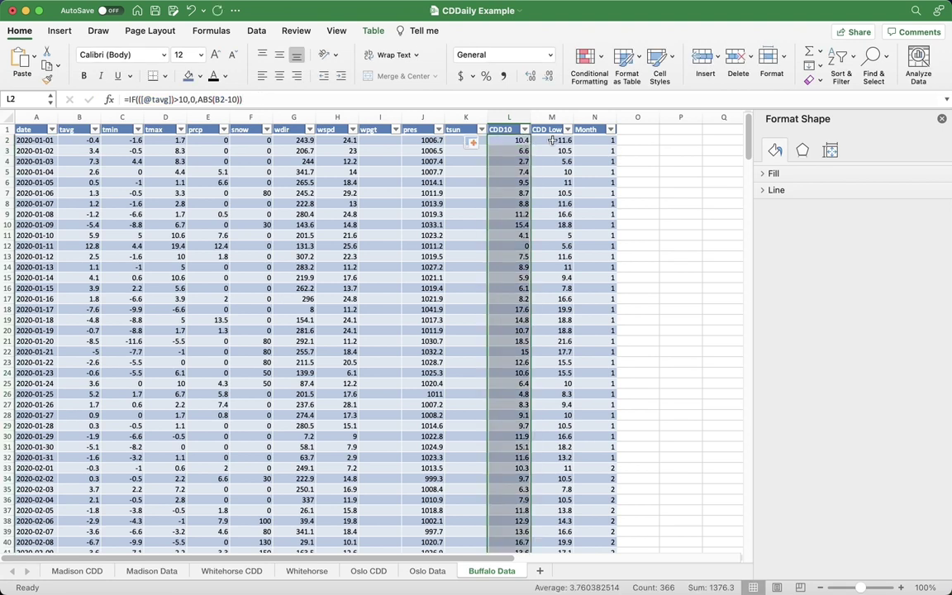
# Step: Remove the Table1 reference from M2's CDD Low formula so it uses tmin
pyautogui.click(554, 141)
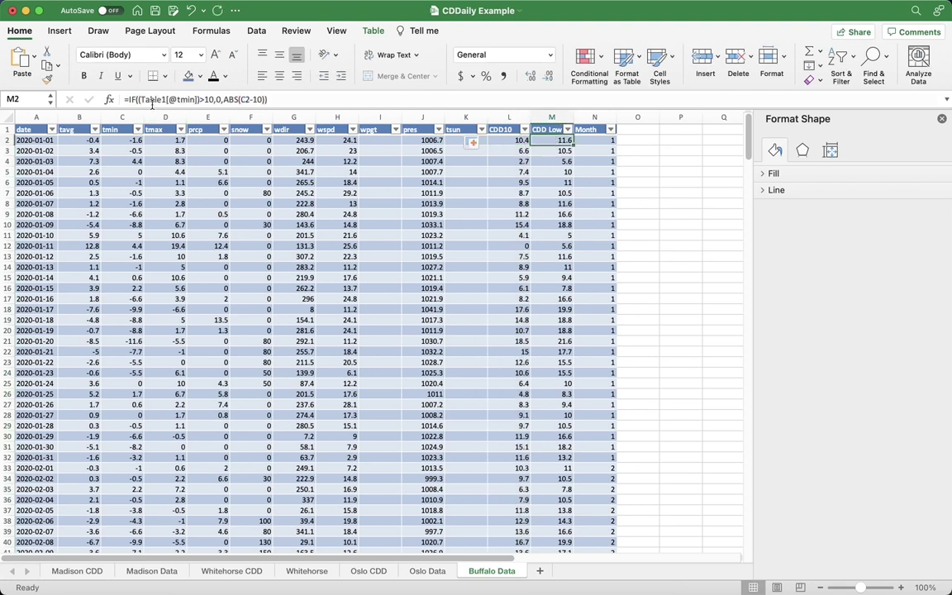
pyautogui.doubleClick(152, 98)
pyautogui.press('BackSpace')
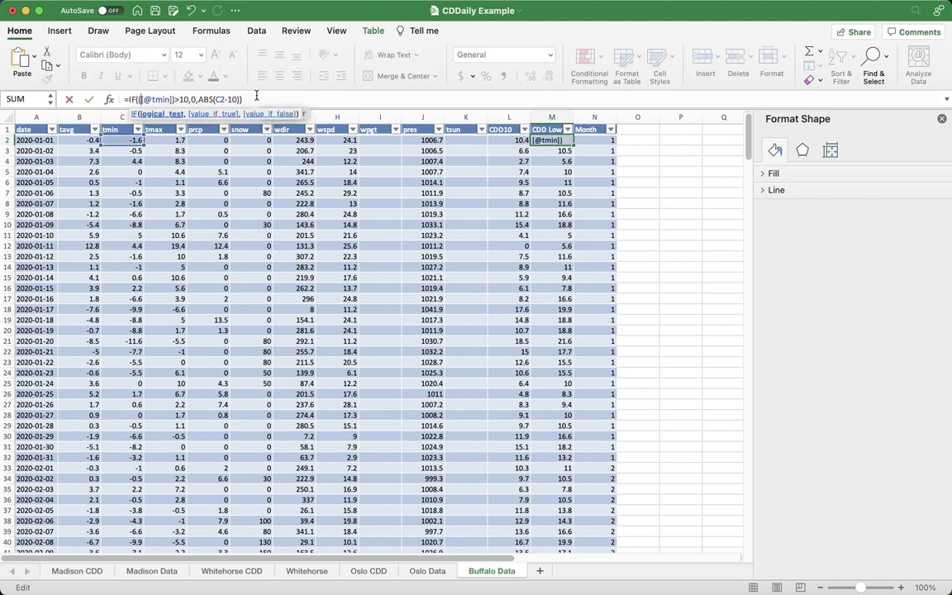
pyautogui.click(253, 98)
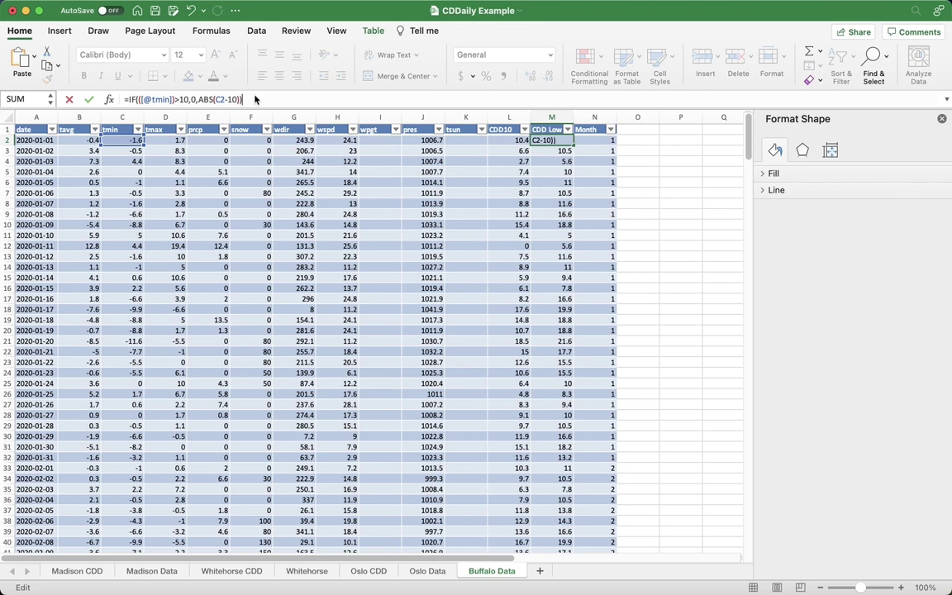
pyautogui.press('Return')
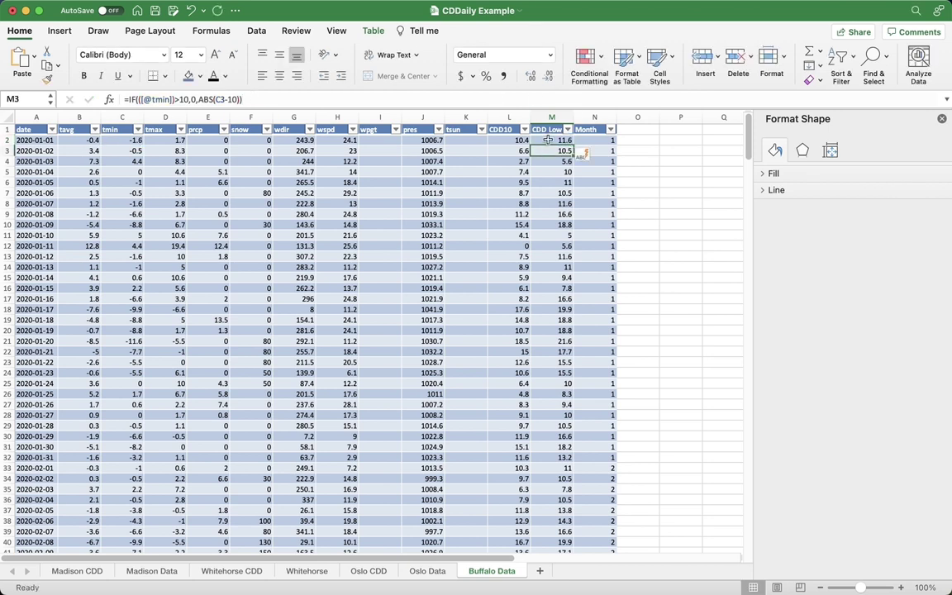
pyautogui.press('Down')
pyautogui.press('Down')
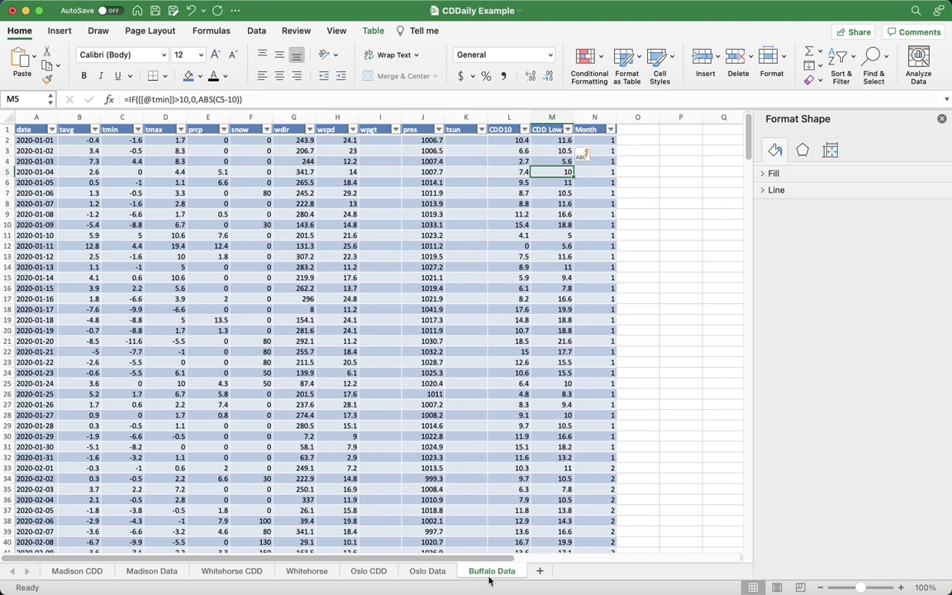
pyautogui.click(332, 286)
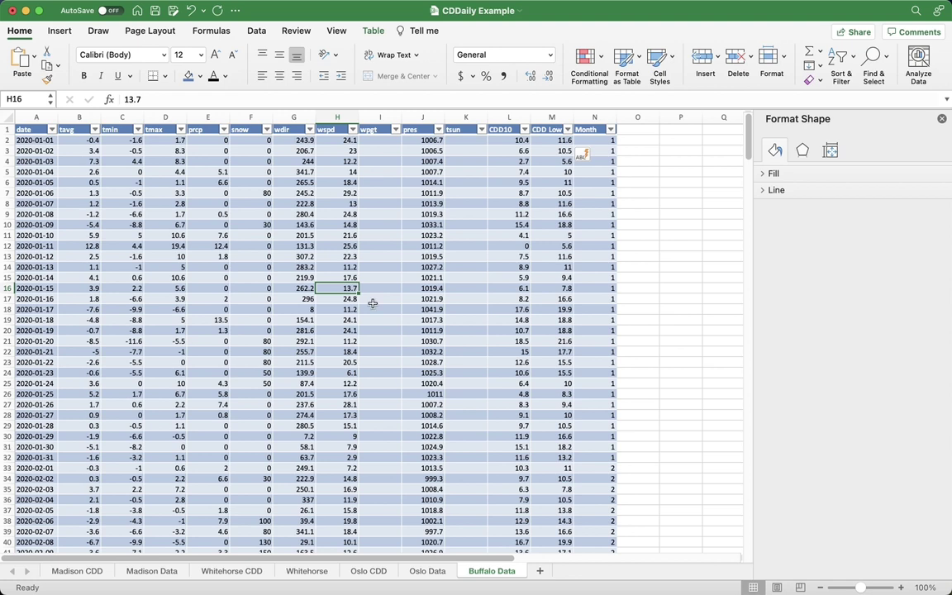
# Step: Insert a PivotChart from Table4 (Buffalo Data) on a new worksheet
pyautogui.click(62, 32)
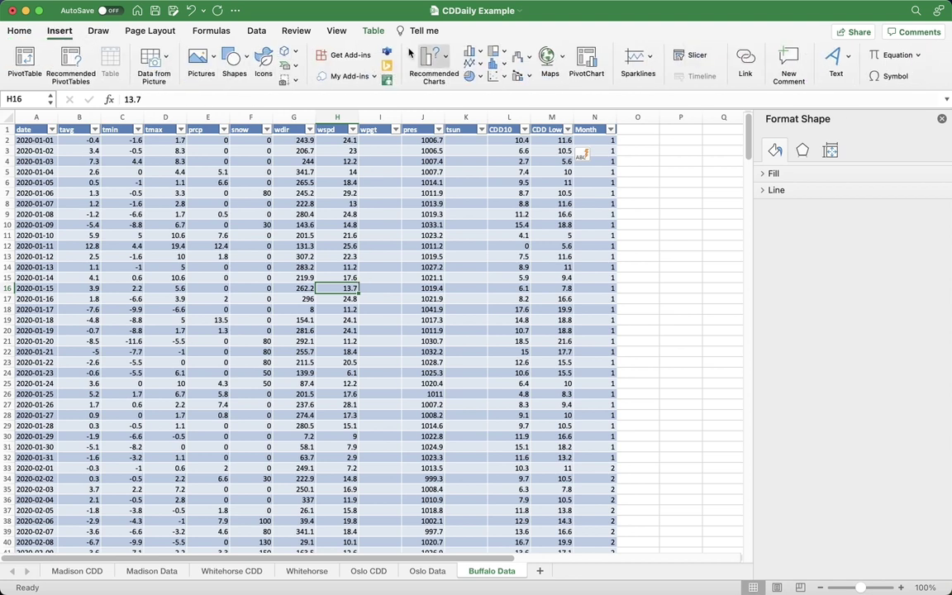
pyautogui.click(588, 59)
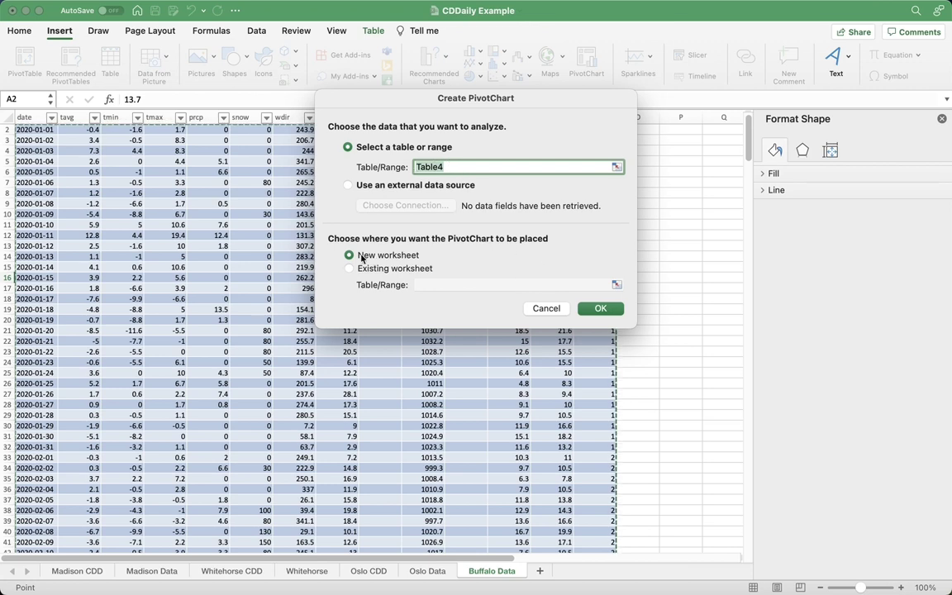
pyautogui.click(608, 309)
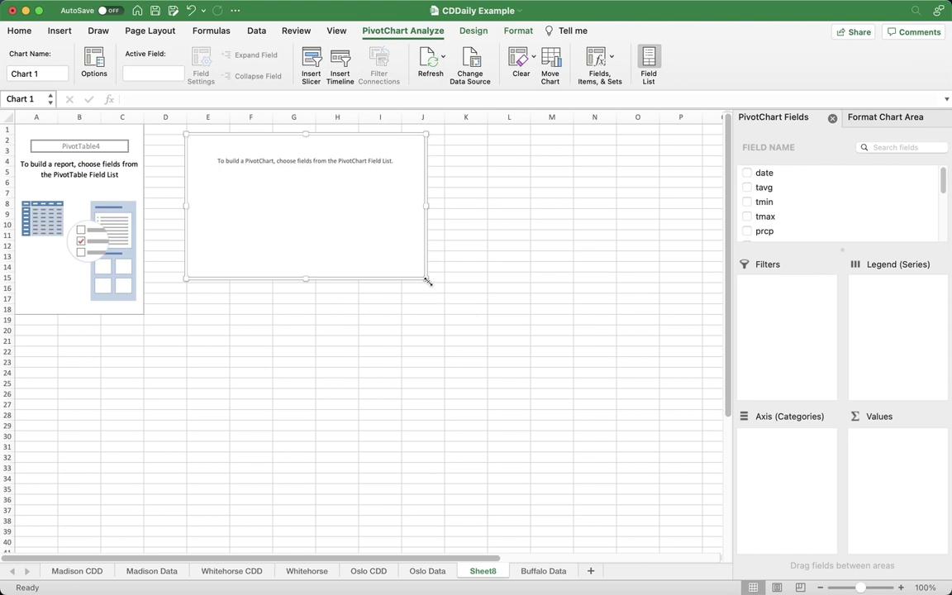
# Step: Enlarge the pivot chart and plot summed CDD Low by Month on the axis
pyautogui.moveTo(426, 279); pyautogui.dragTo(651, 460)
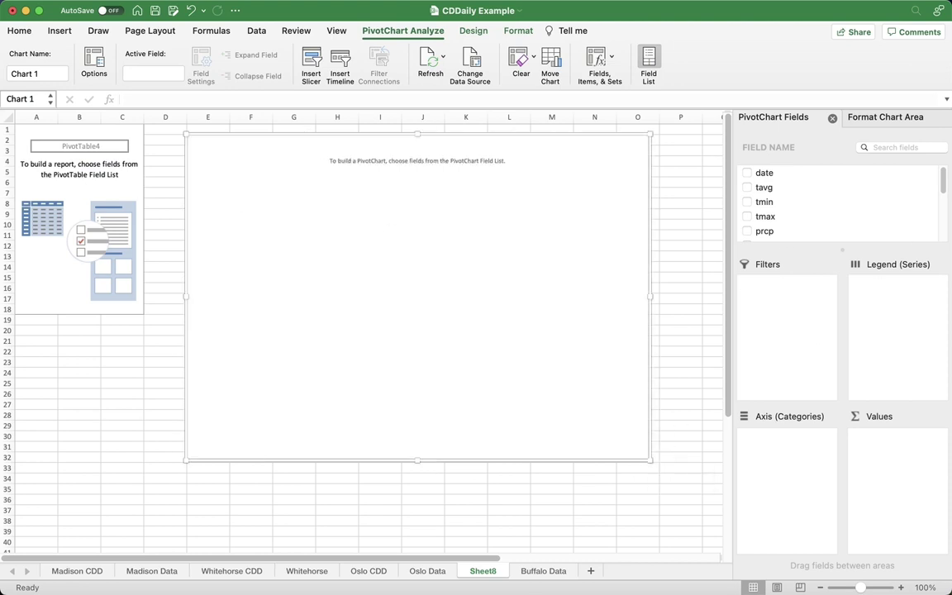
pyautogui.moveTo(944, 180); pyautogui.dragTo(945, 235)
pyautogui.click(769, 236)
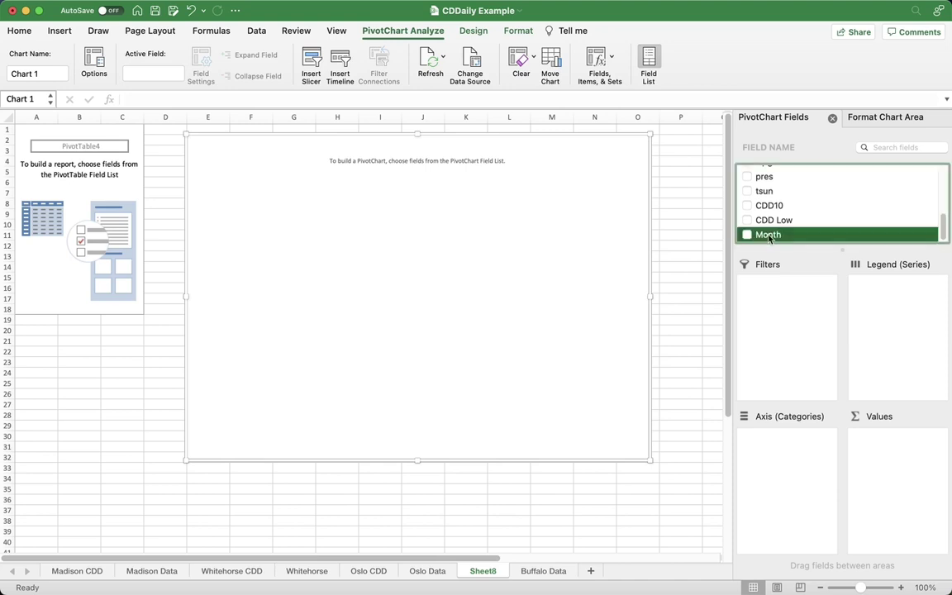
pyautogui.moveTo(769, 236); pyautogui.dragTo(793, 460)
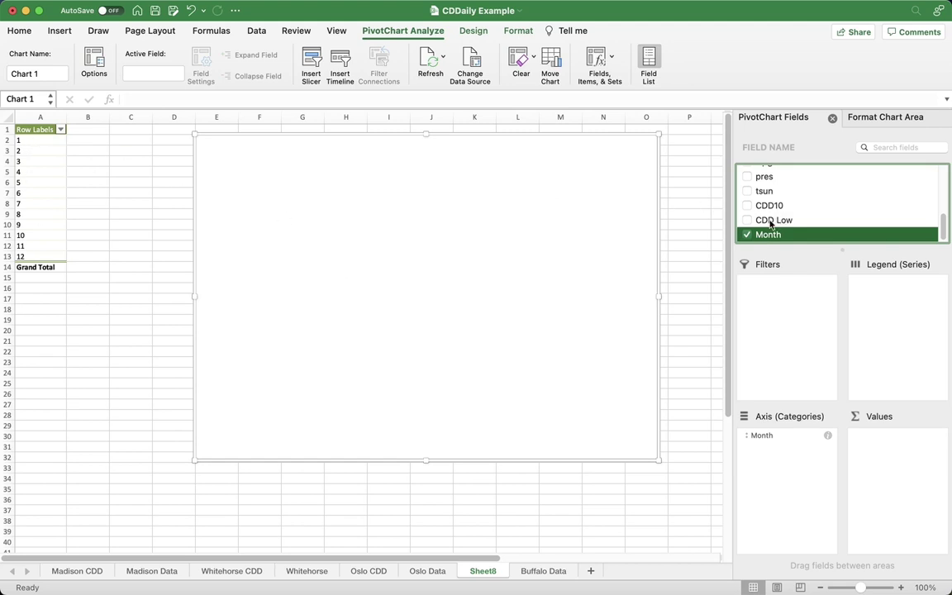
pyautogui.moveTo(771, 221); pyautogui.dragTo(893, 463)
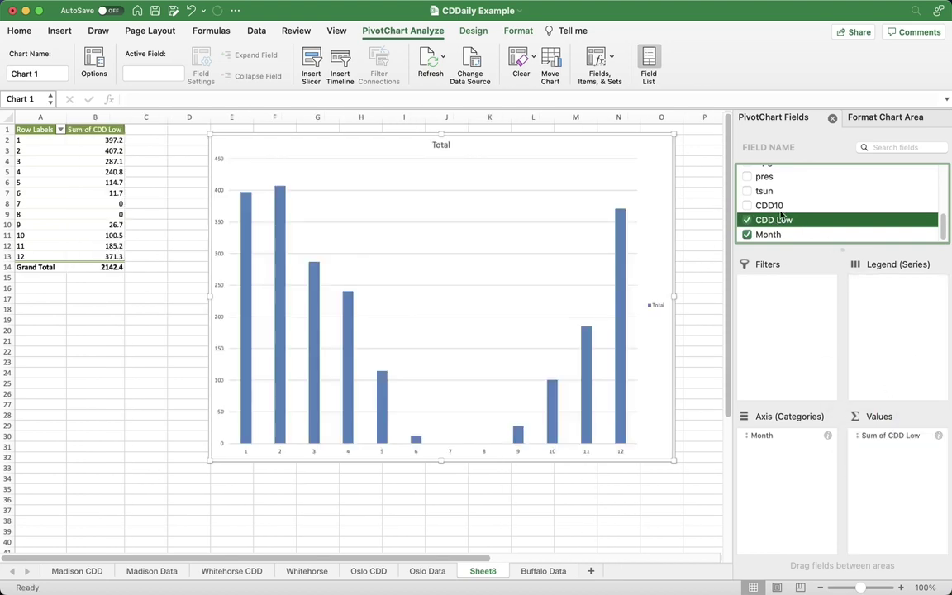
pyautogui.moveTo(772, 207); pyautogui.dragTo(899, 471)
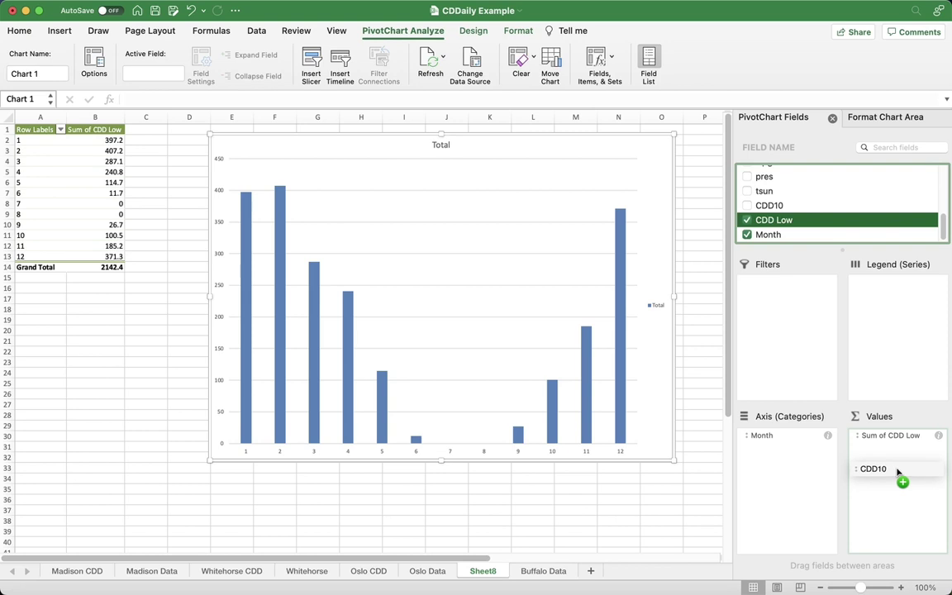
# Step: Add summed CDD10 to the chart values, then view the Madison CDD sheet
pyautogui.moveTo(897, 472); pyautogui.dragTo(899, 472)
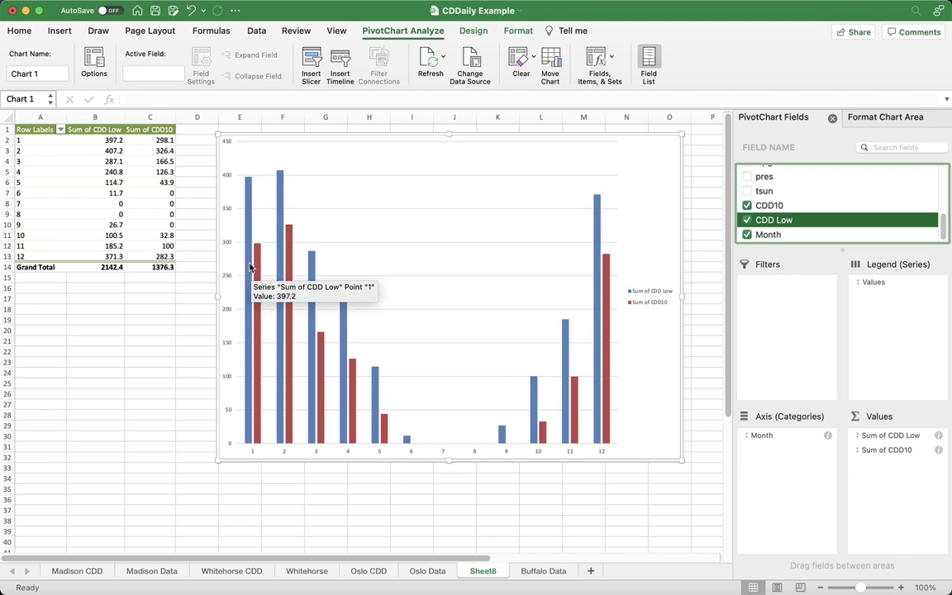
pyautogui.click(97, 573)
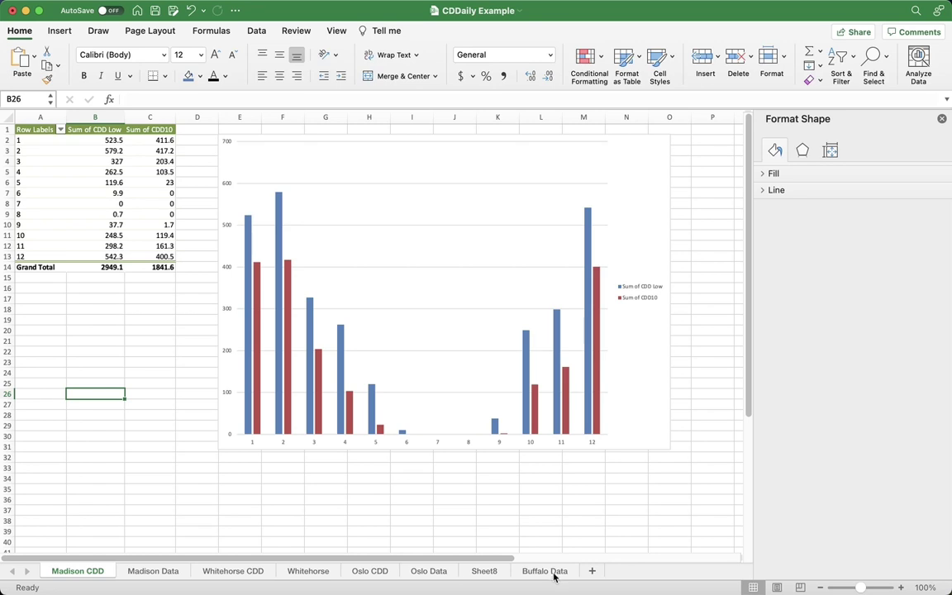
# Step: Switch back to Sheet8 with Buffalo's monthly CDD Low and CDD10 chart
pyautogui.click(482, 571)
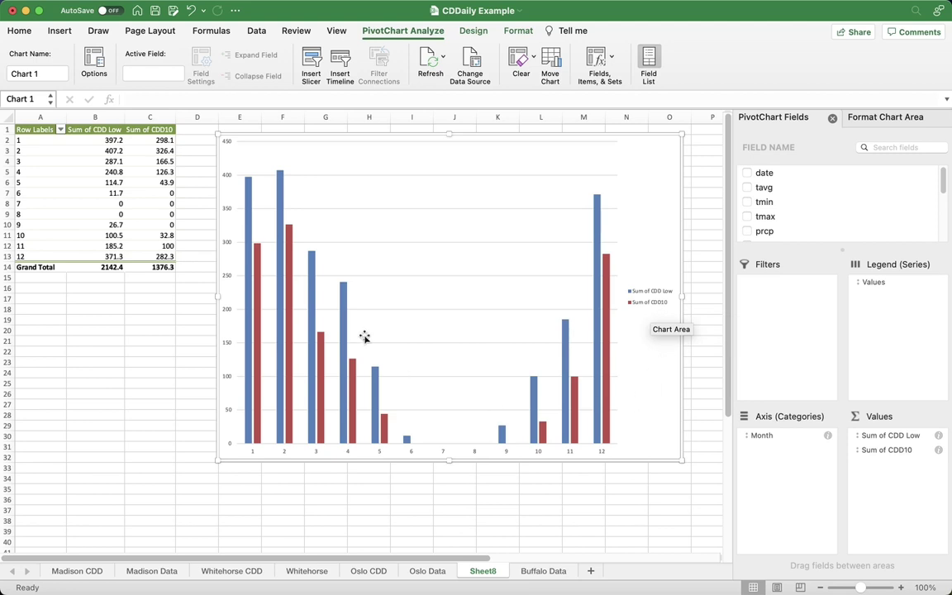
# Step: Review the CDD10 formula in L2 and CDD Low formula in M2 on Buffalo Data
pyautogui.click(544, 571)
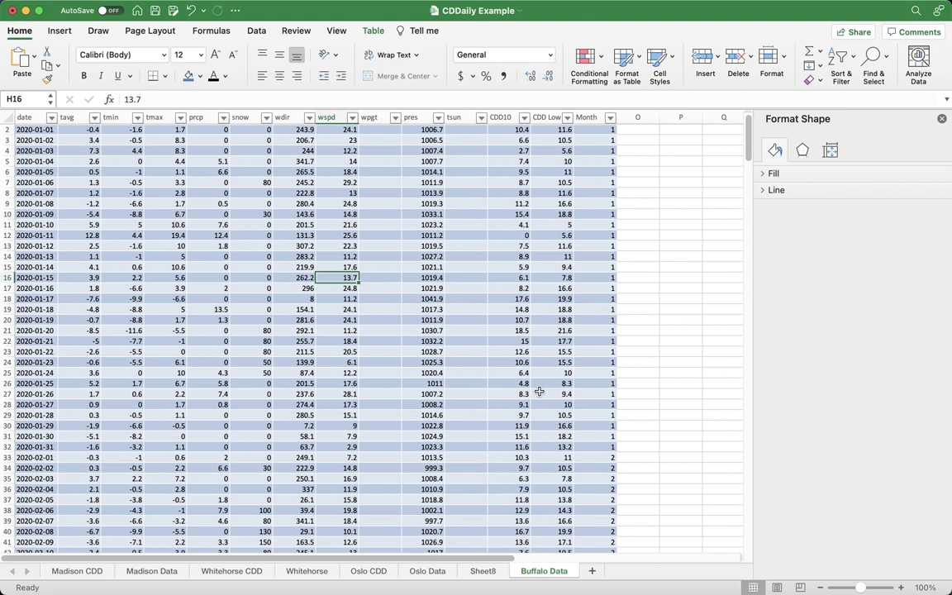
pyautogui.scroll(1, 748, 139)
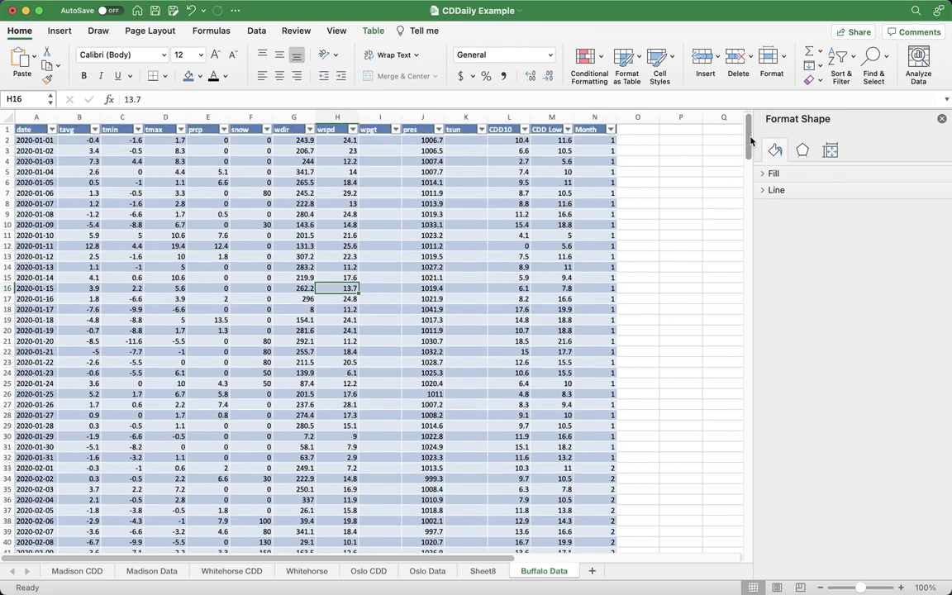
pyautogui.click(508, 141)
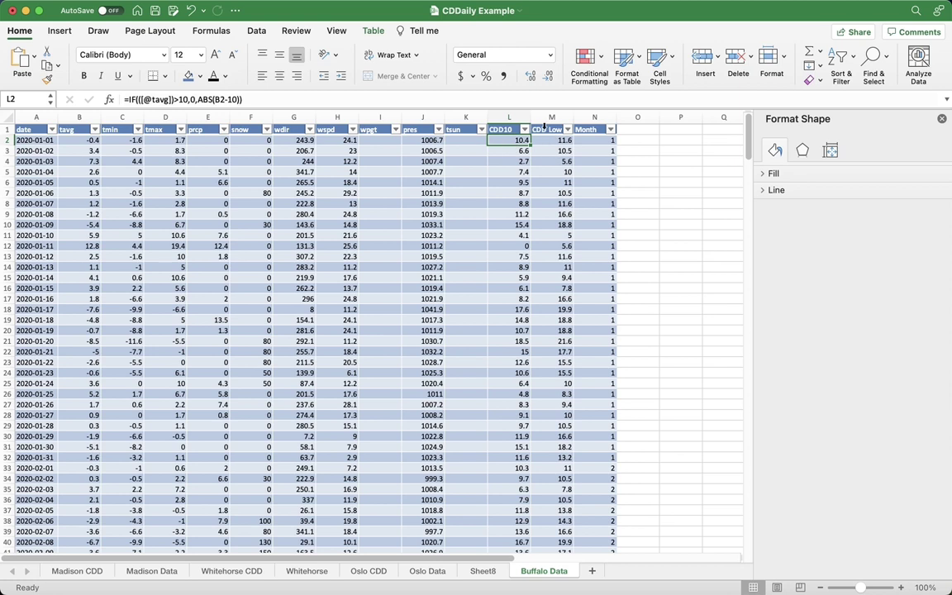
pyautogui.press('Right')
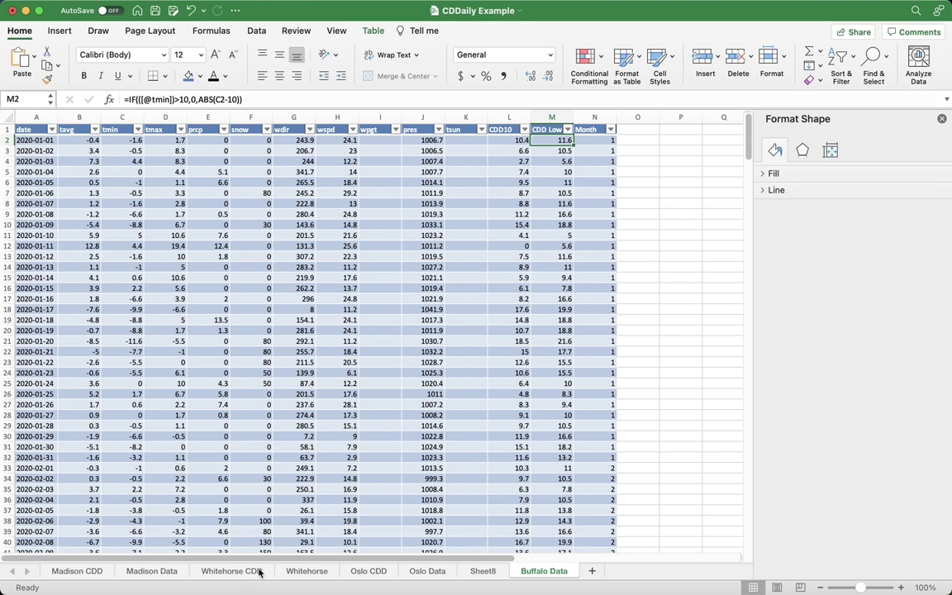
# Step: Switch to the Whitehorse CDD sheet showing monthly CDD Low and CDD10 sums
pyautogui.click(229, 572)
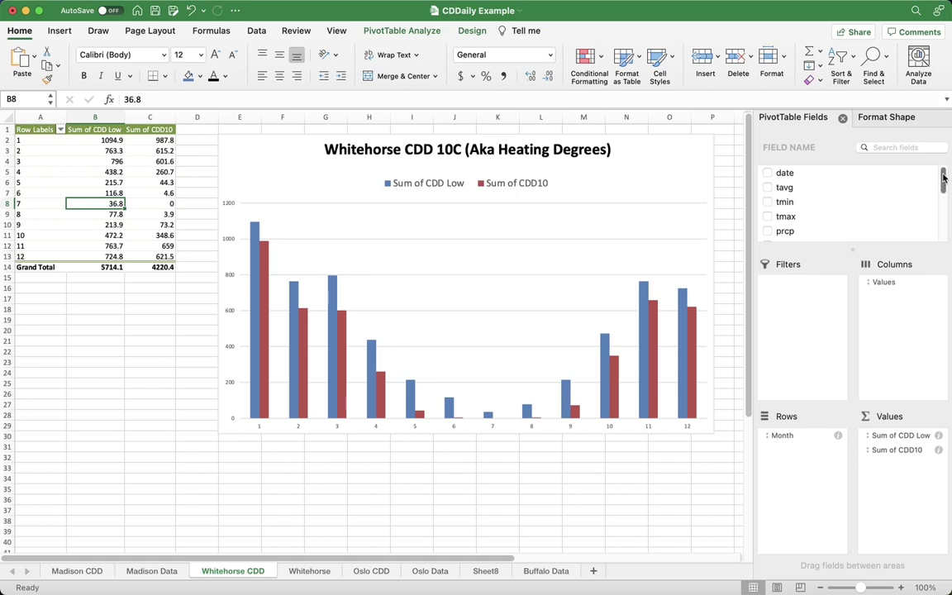
# Step: Replace Month with date in the Whitehorse pivot rows to list individual 2020 dates
pyautogui.click(787, 174)
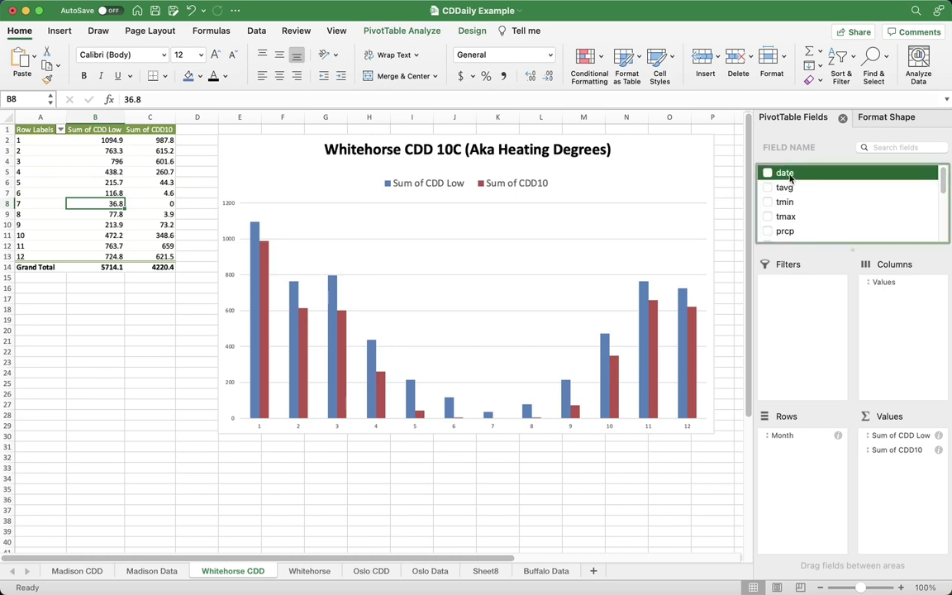
pyautogui.moveTo(787, 176); pyautogui.dragTo(808, 465)
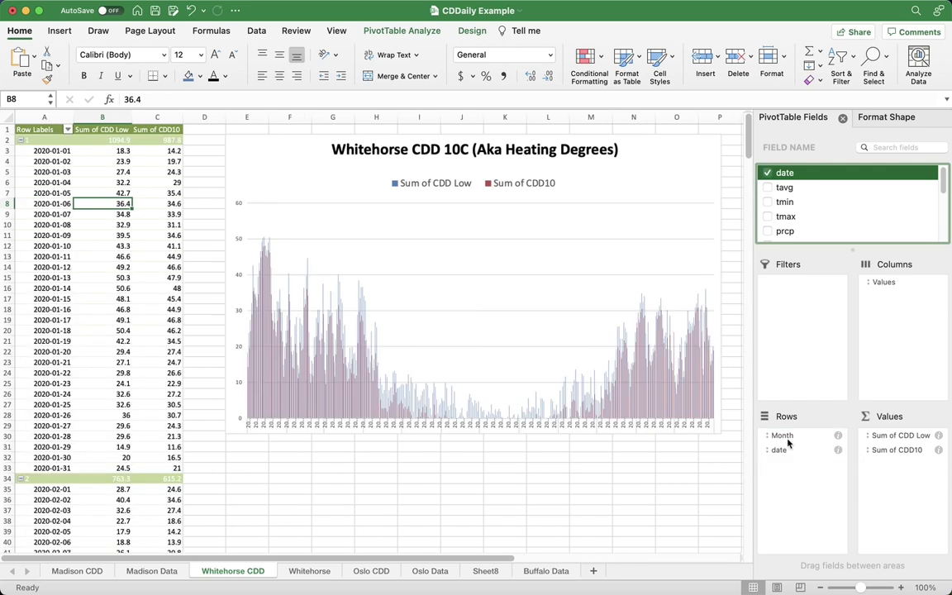
pyautogui.moveTo(788, 438); pyautogui.dragTo(833, 228)
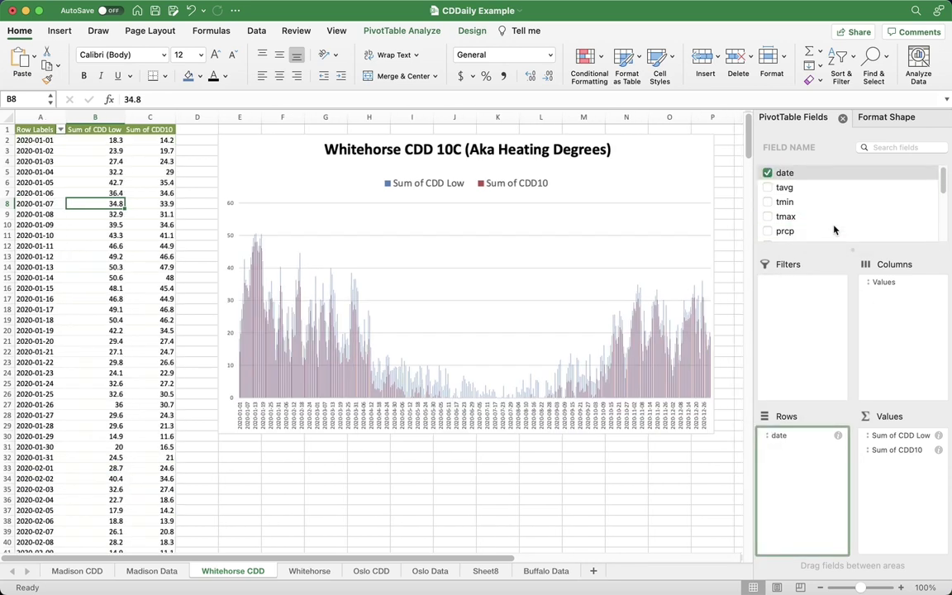